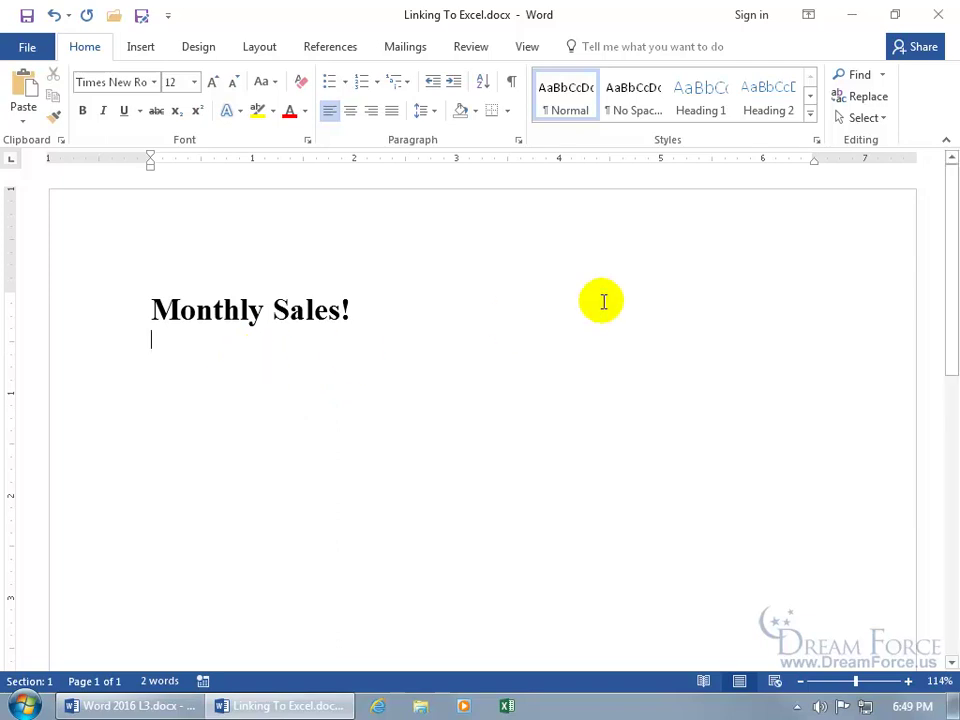
Step: Minimize Word and select the Linking To Excel.xlsx workbook on the desktop
left_click(851, 15)
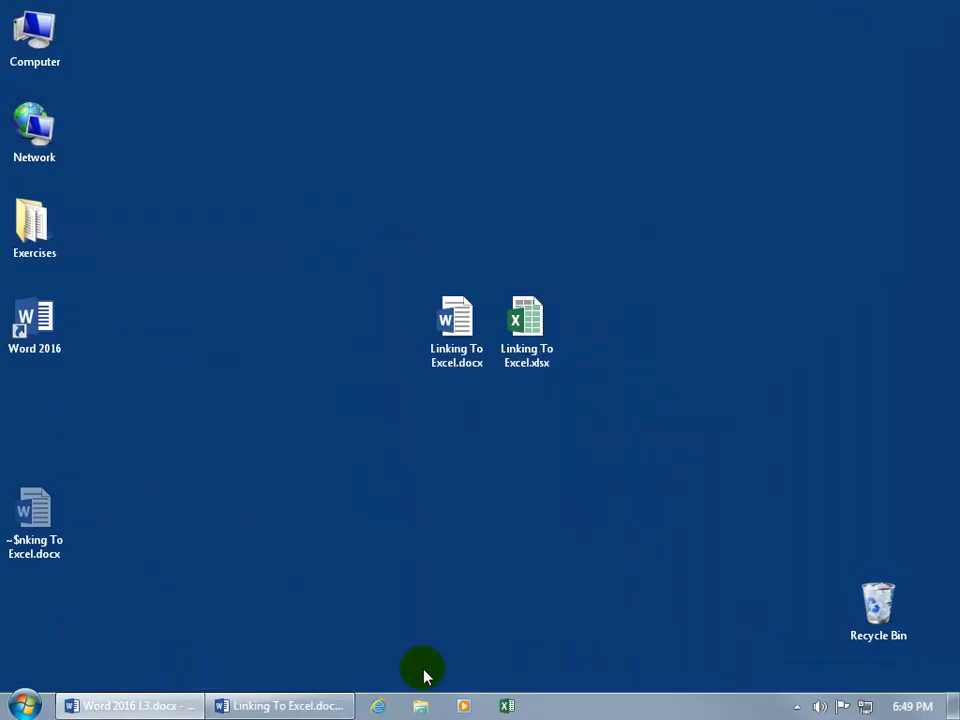
left_click(456, 352)
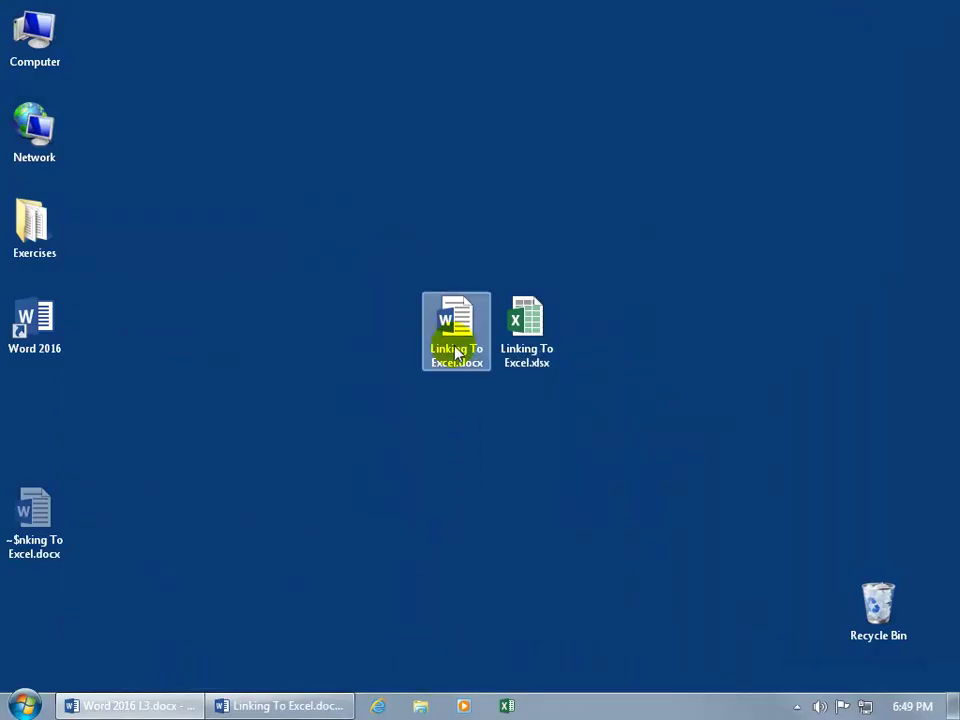
double_click(455, 343)
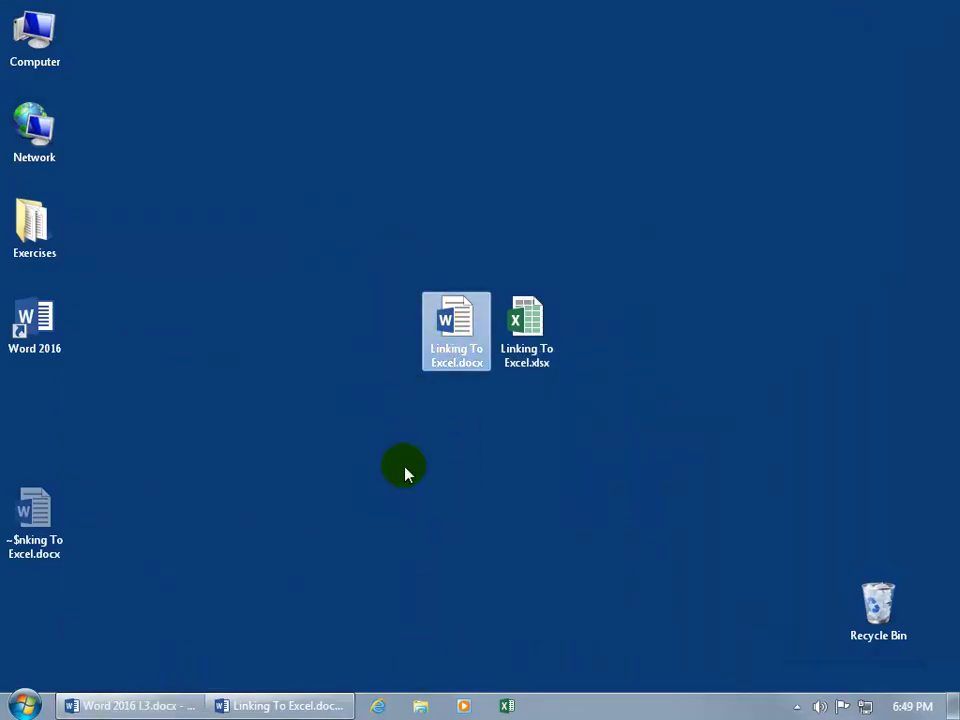
left_click(521, 372, "ctrl")
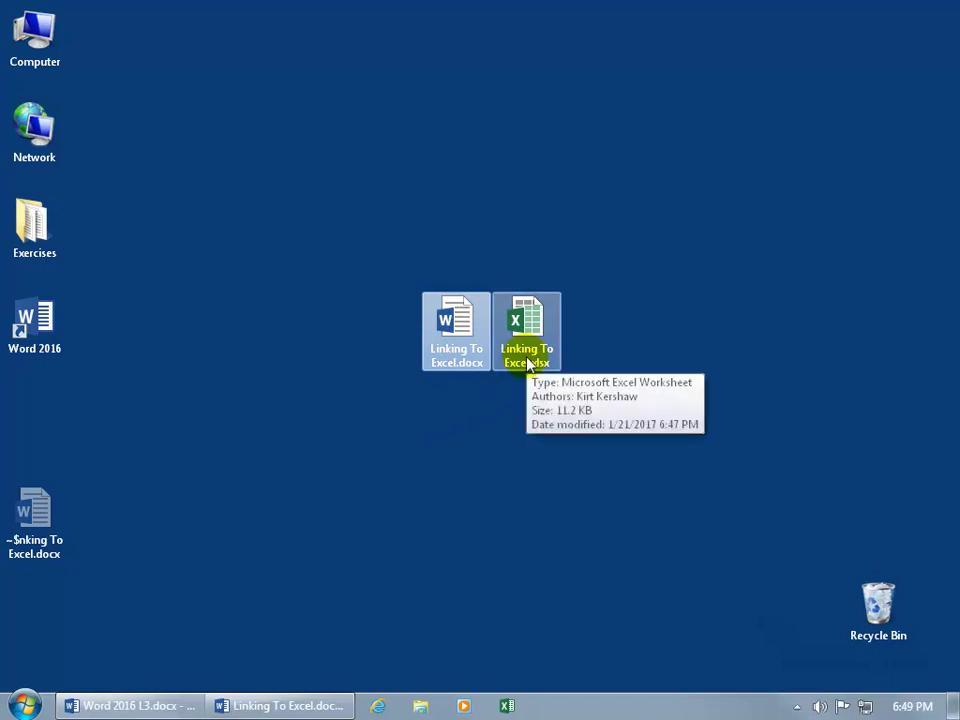
left_click(452, 322)
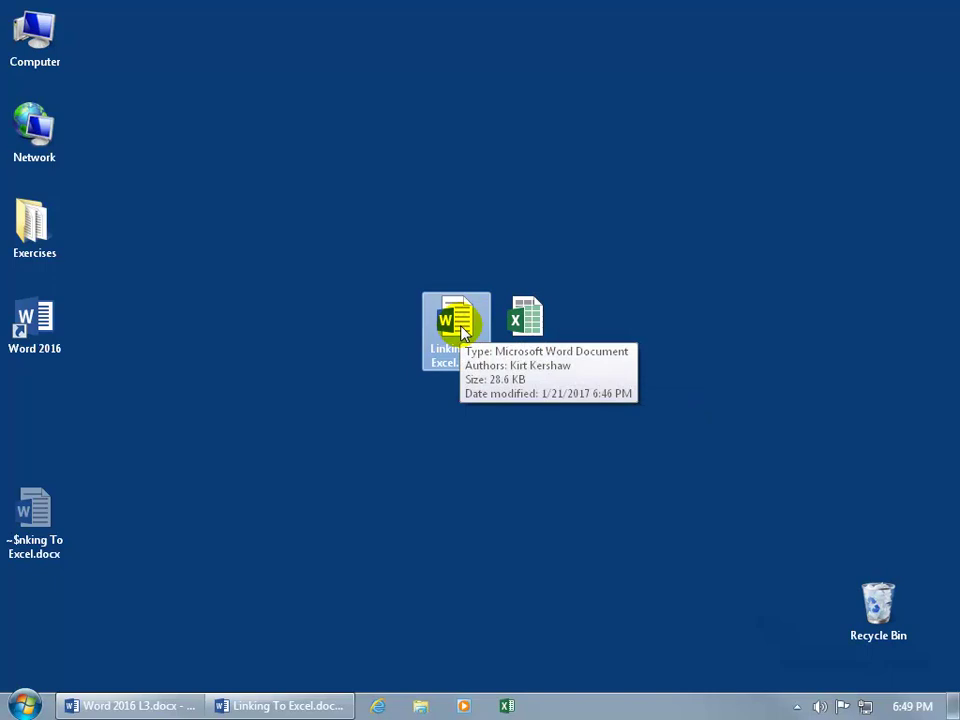
left_click(525, 320, "ctrl")
Step: Open Linking To Excel.xlsx in Excel and review the April, May and blank June sales
double_click(527, 323)
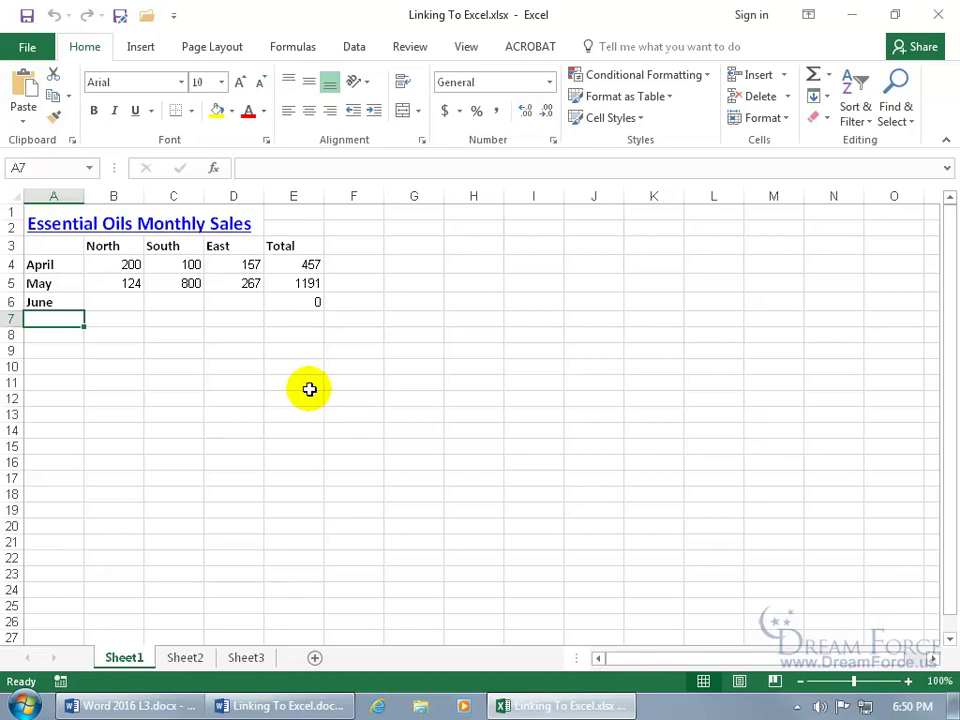
Step: Close Excel, return to Monthly Sales!, and cancel an Insert Text from File attempt
left_click(943, 17)
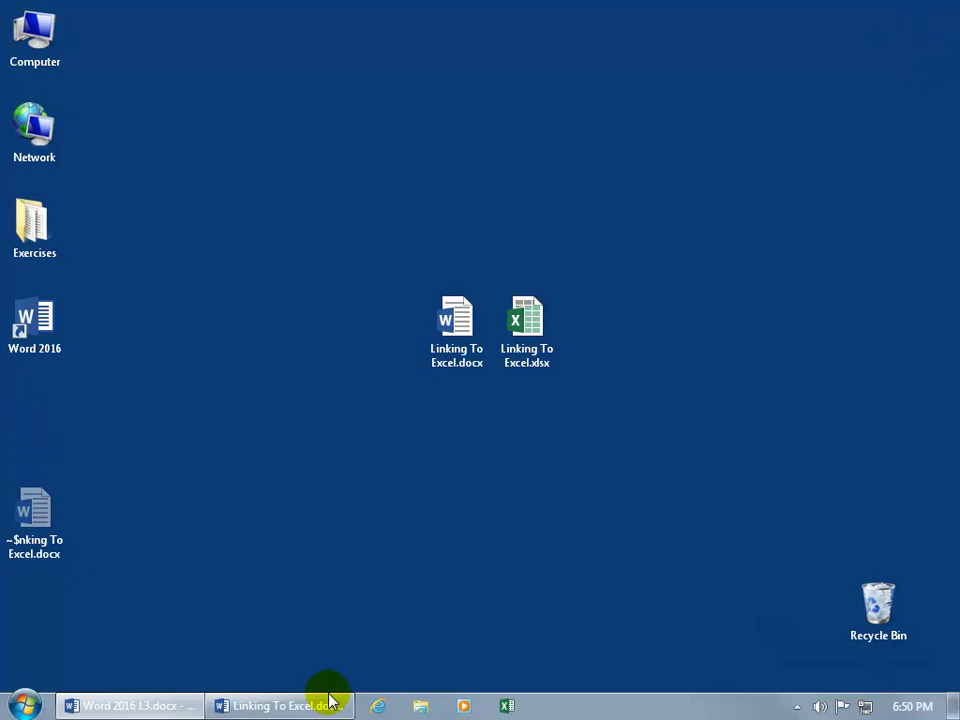
left_click(325, 705)
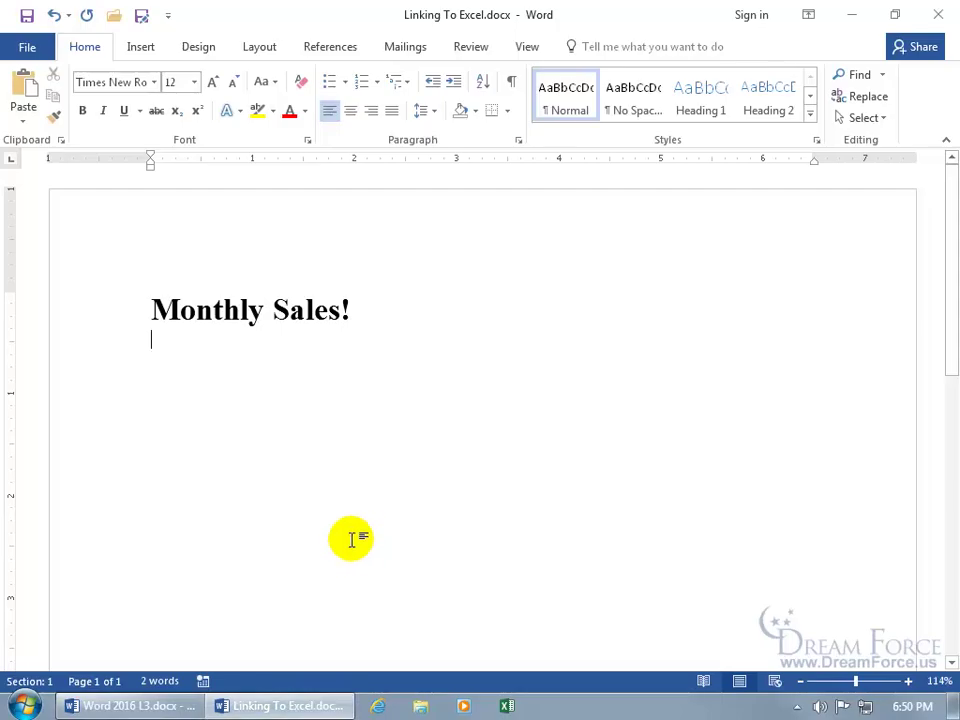
left_click(143, 50)
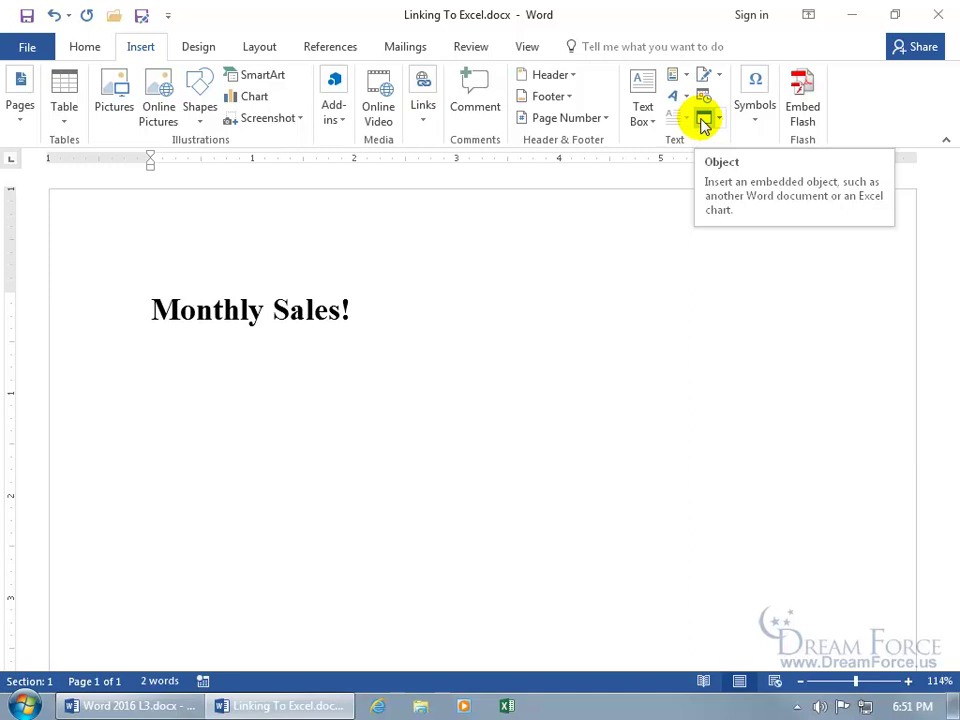
left_click(719, 119)
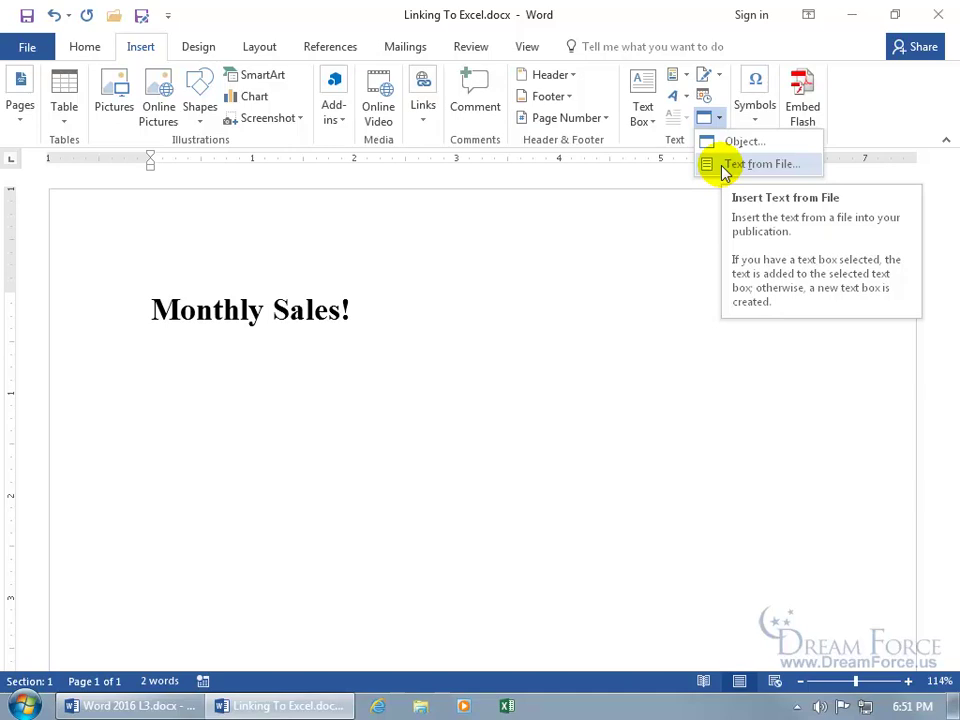
left_click(724, 169)
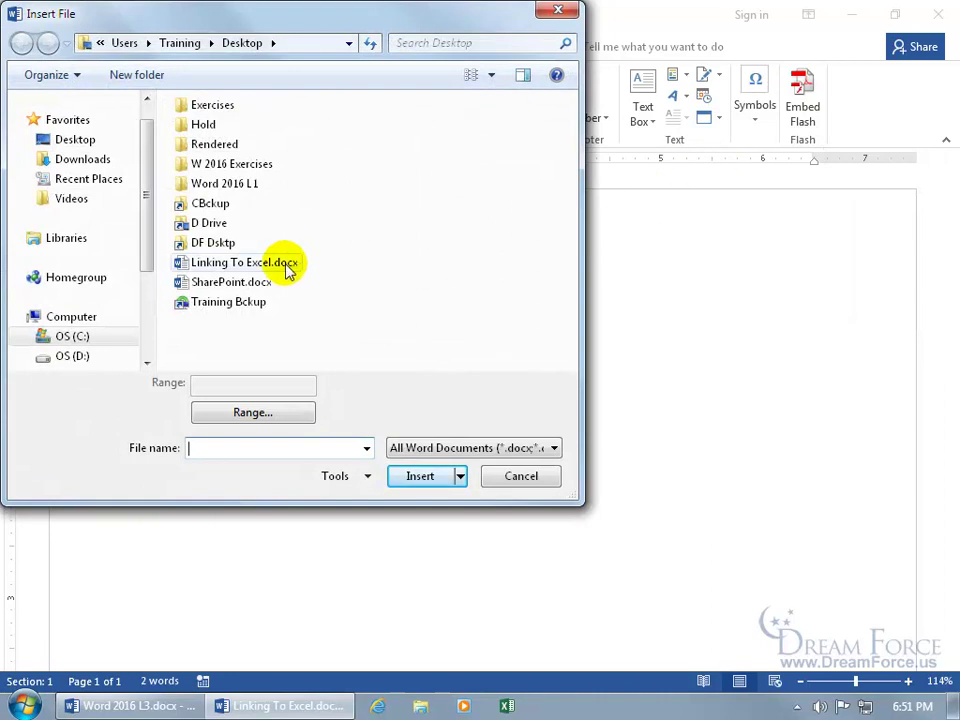
left_click(516, 476)
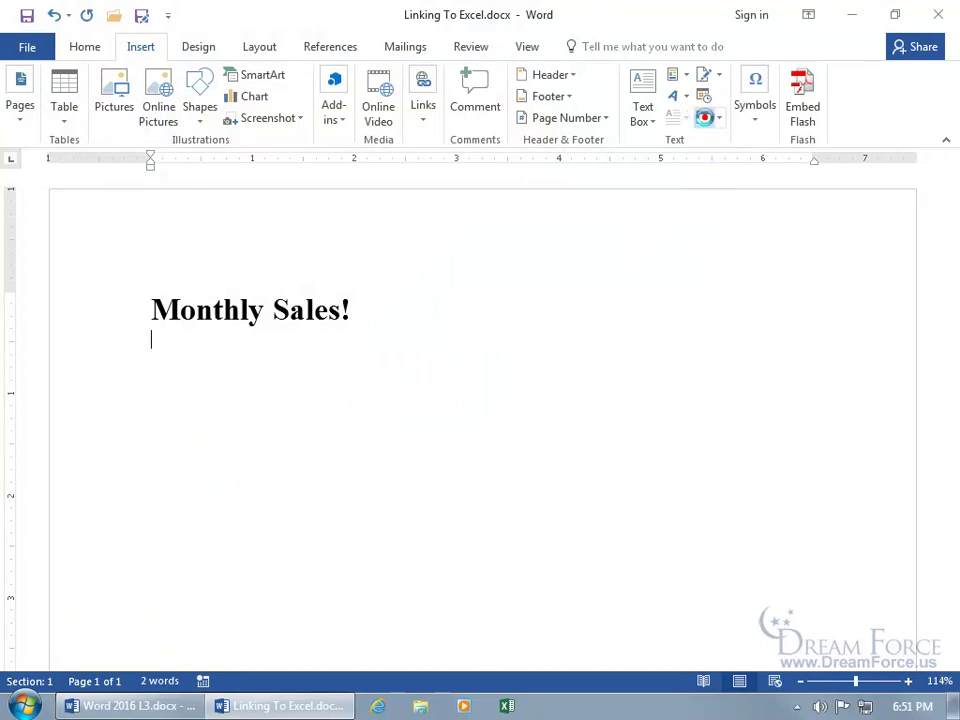
Step: Insert Linking To Excel.xlsx under the heading as an object with Link to file ticked
left_click(704, 120)
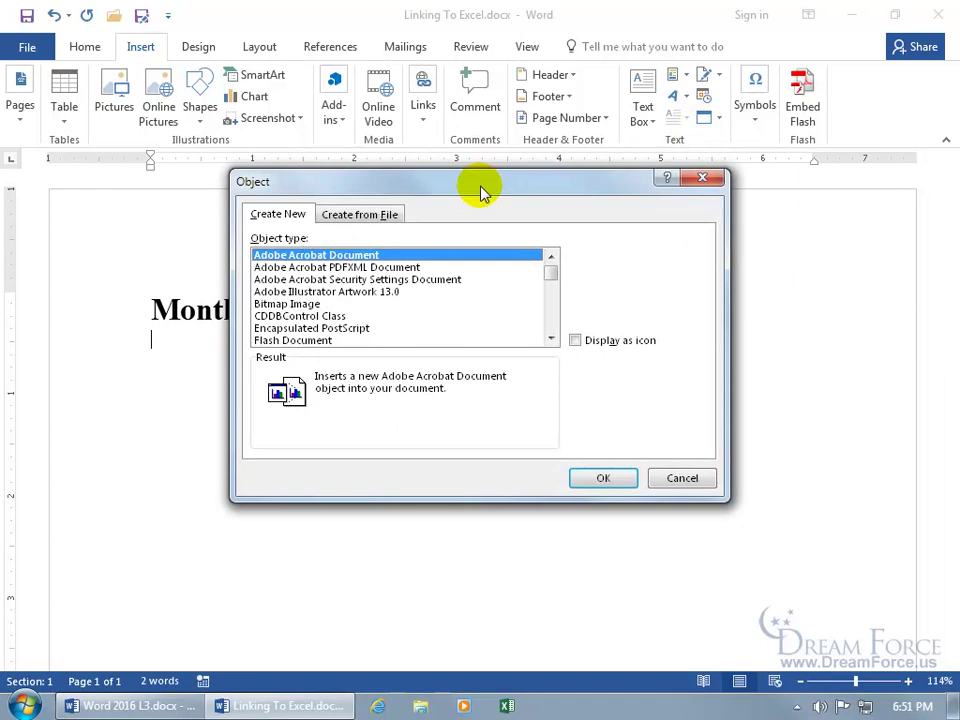
left_click(360, 216)
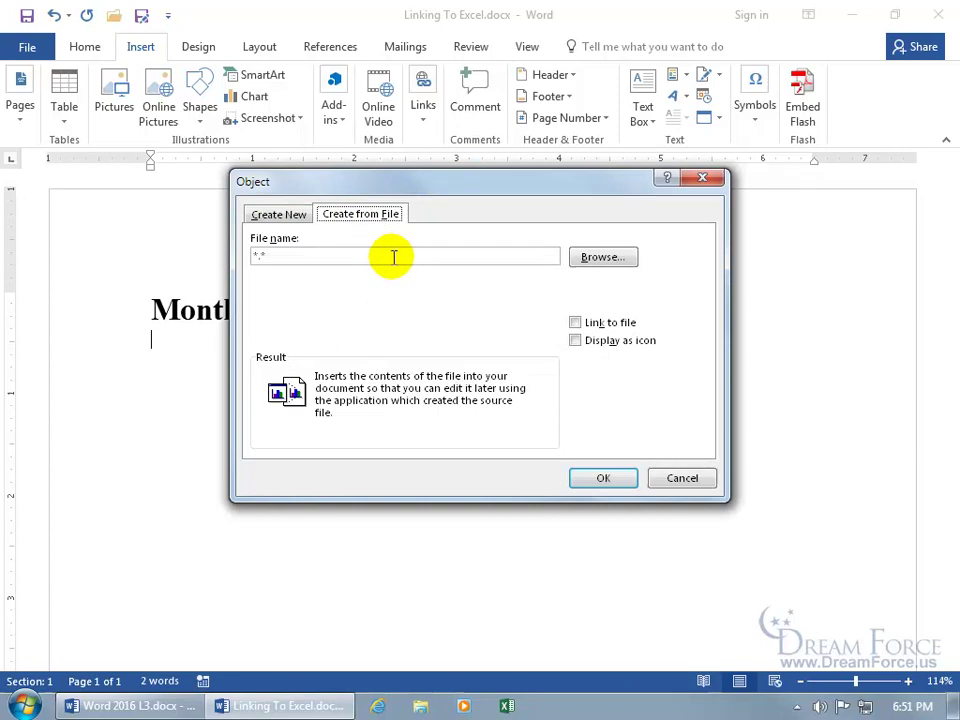
left_click(603, 259)
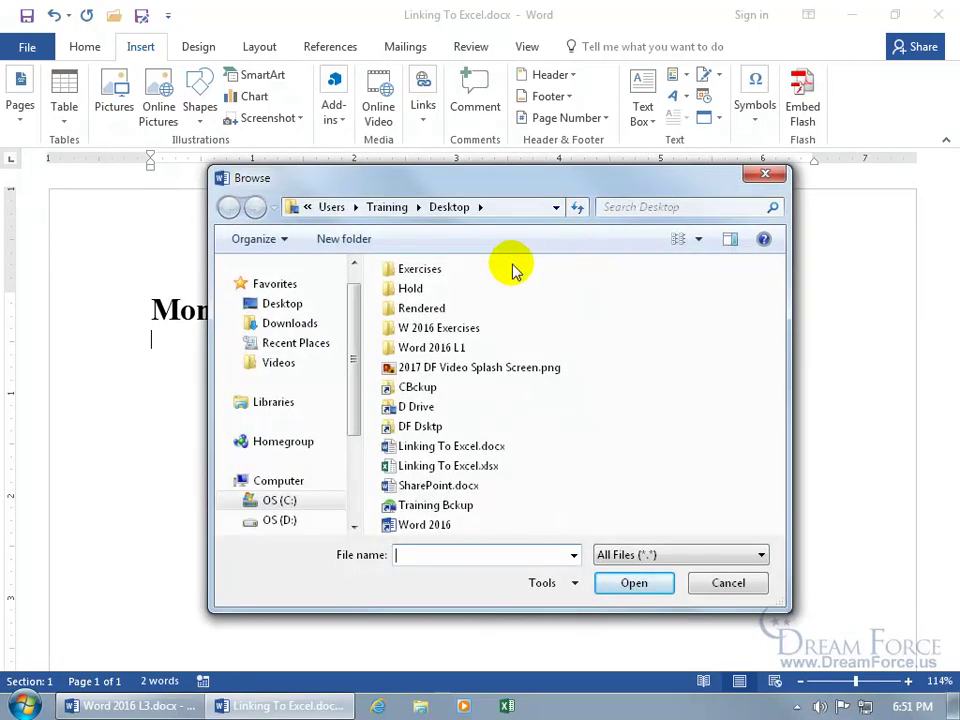
left_click(424, 466)
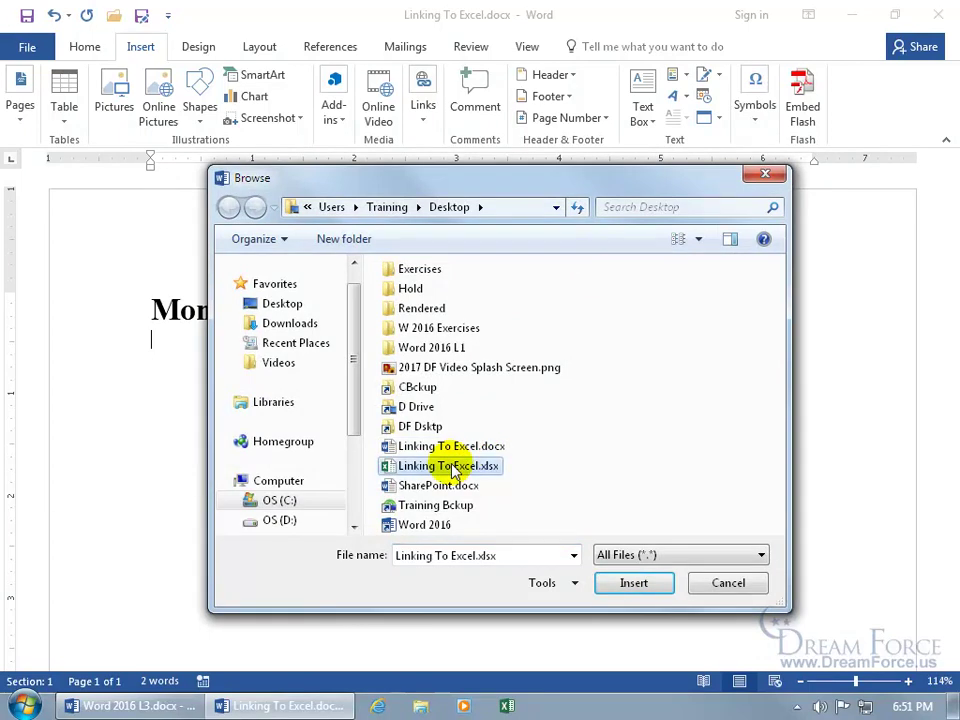
double_click(424, 466)
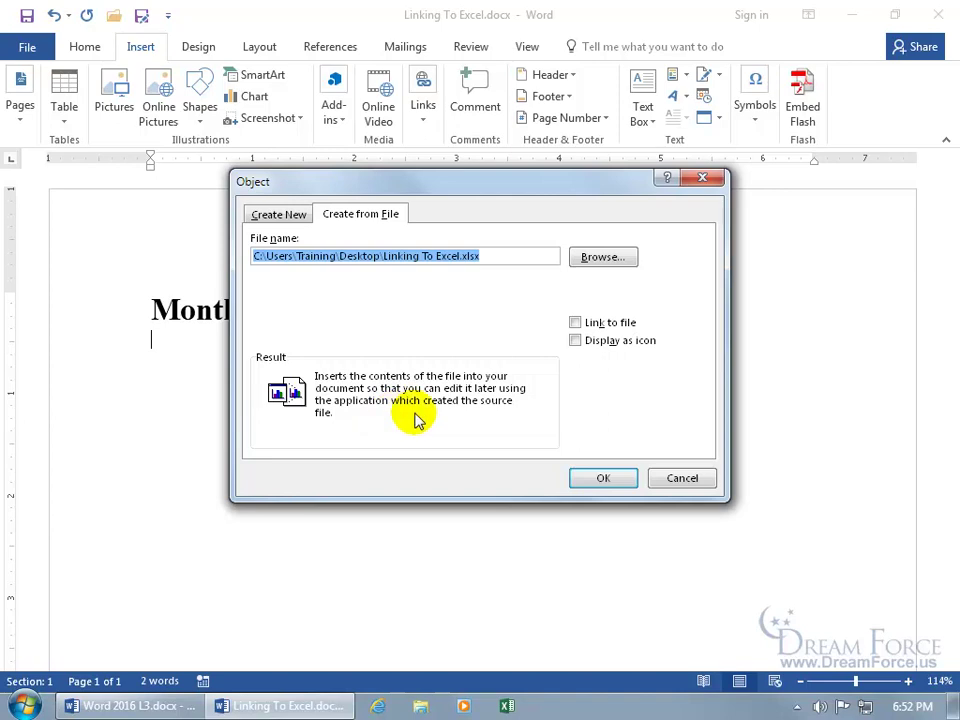
left_click(575, 322)
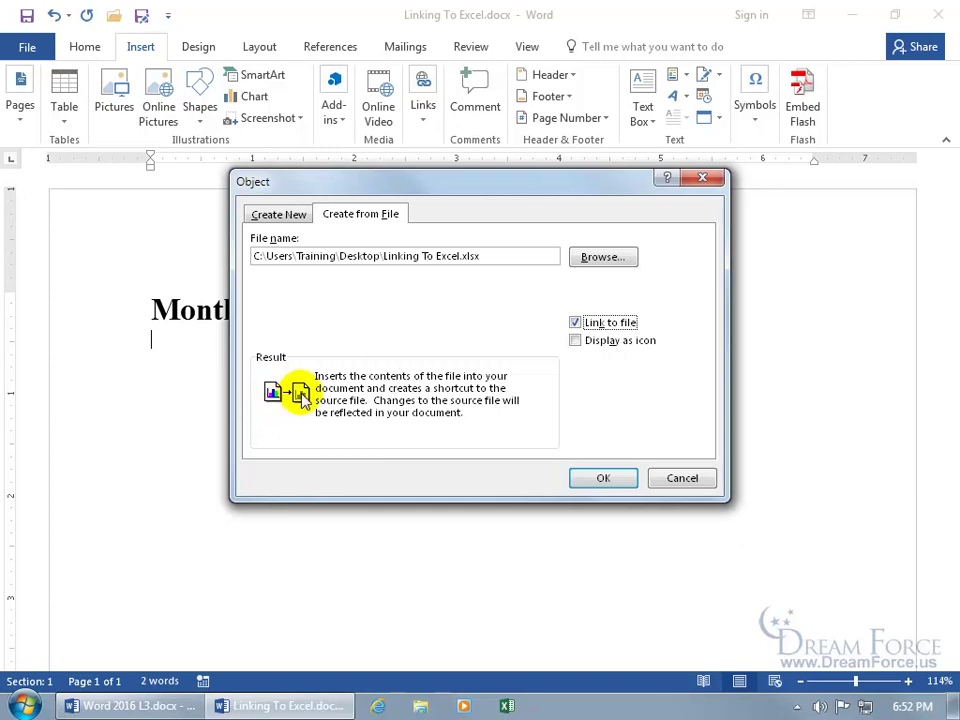
left_click(594, 476)
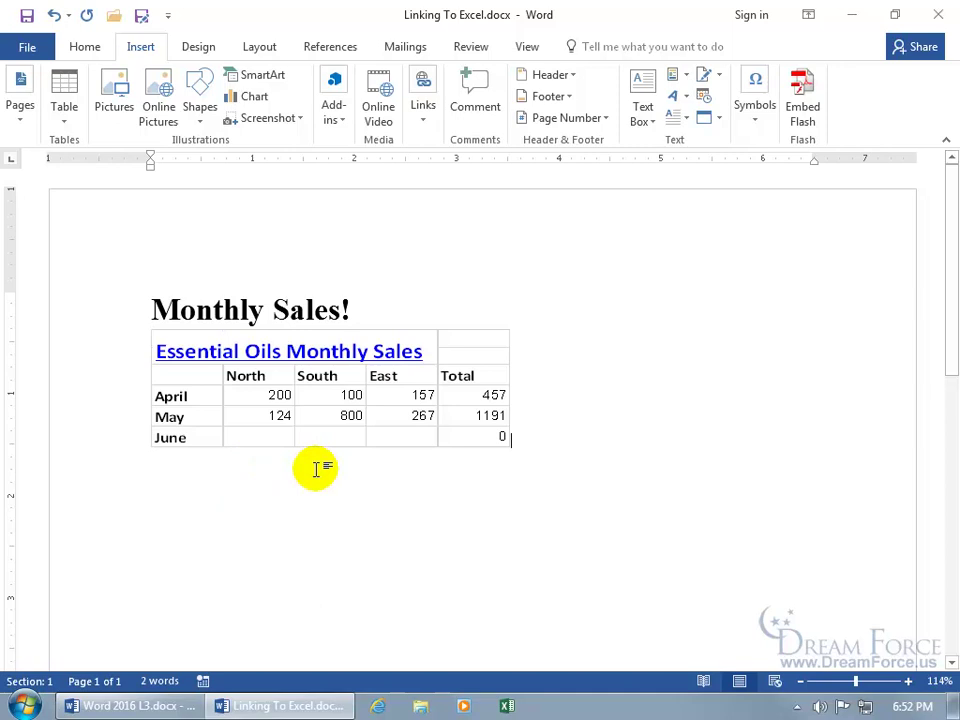
Step: Reopen Linking To Excel.xlsx from Excel's taskbar recent list
left_click(507, 706)
right_click(507, 706)
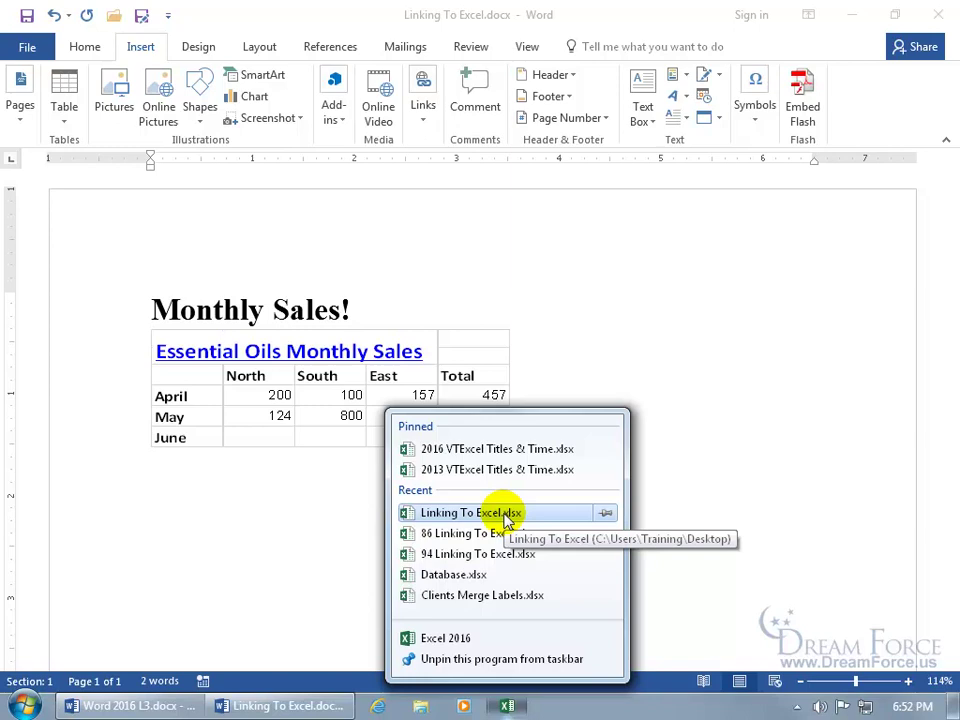
left_click(507, 517)
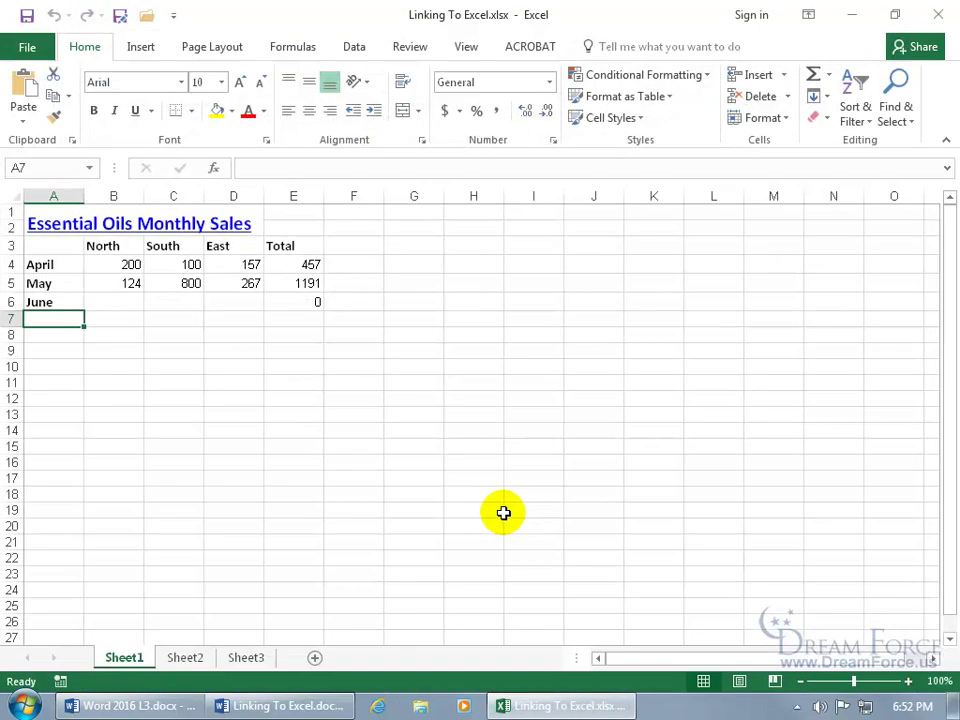
Step: Enter June's sales 152, 600 and 545 in B6:D6
left_click(116, 302)
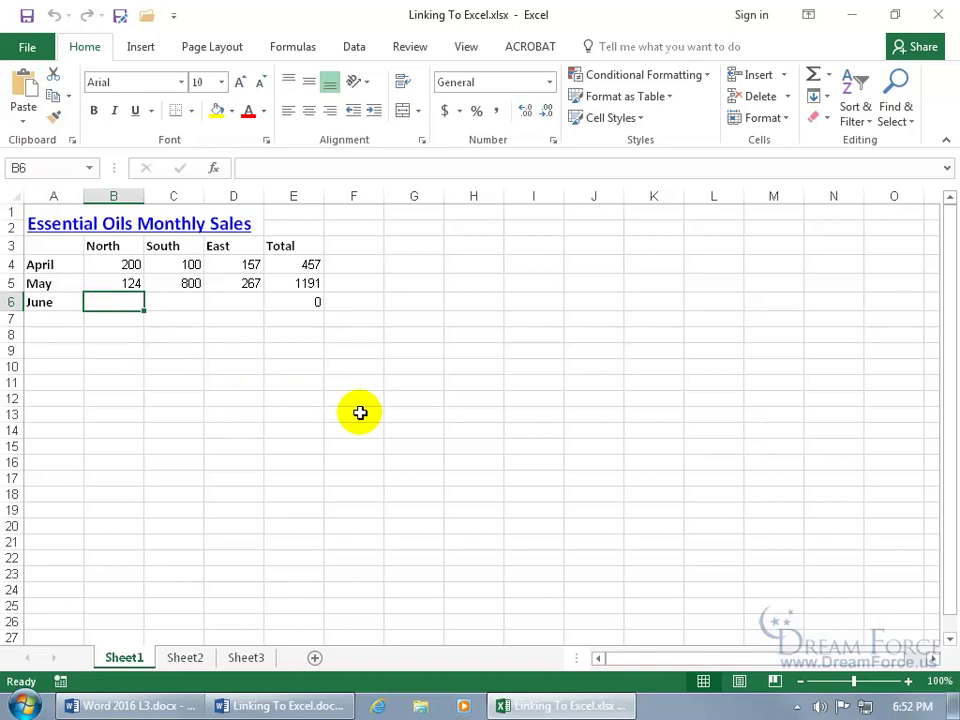
type("152")
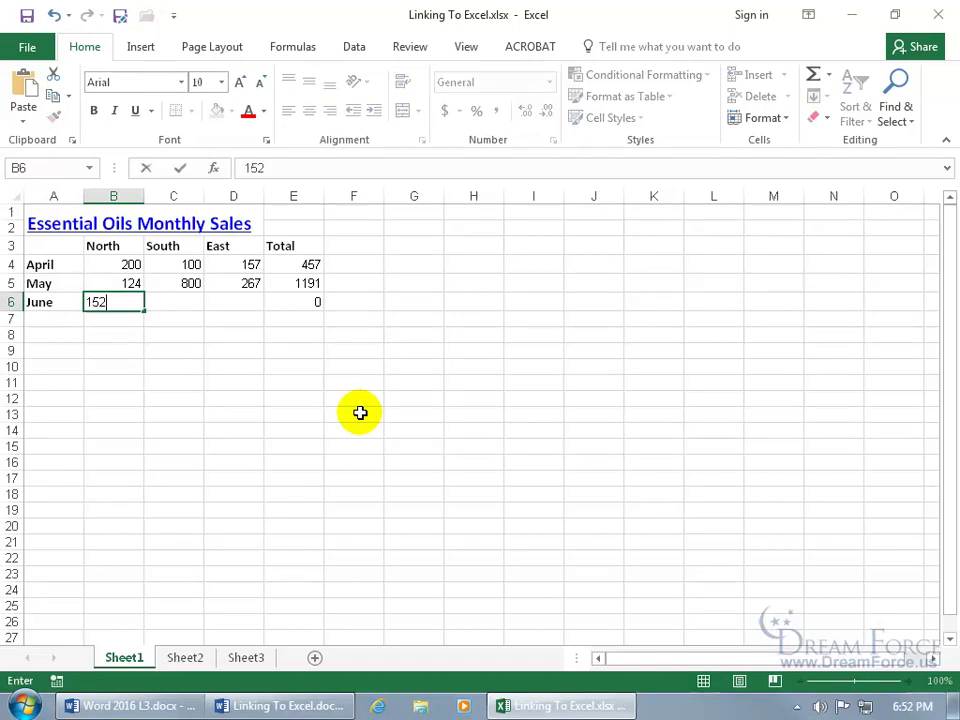
key("Tab")
type("600")
key("Tab")
type("545")
key("Tab")
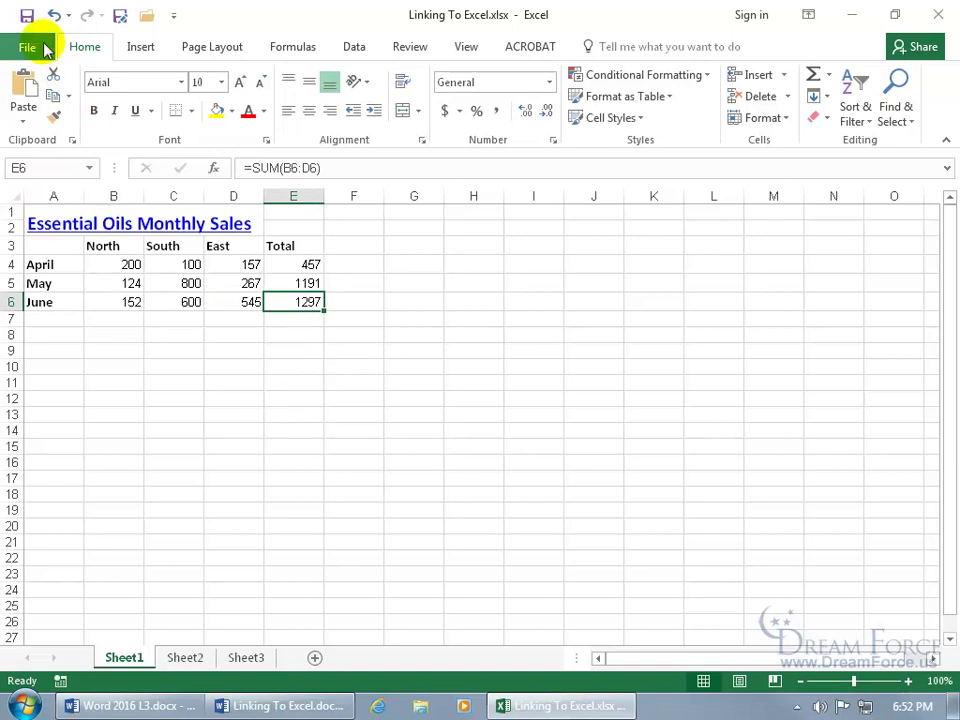
Step: Back in Word, update the linked table to show June's new figures
left_click(284, 705)
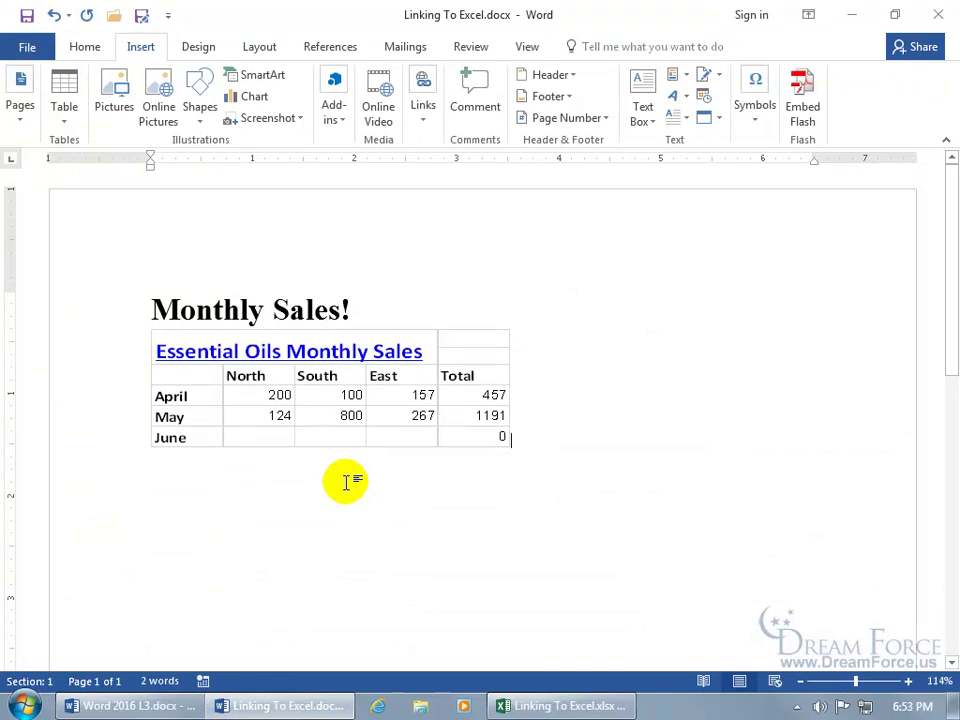
right_click(345, 419)
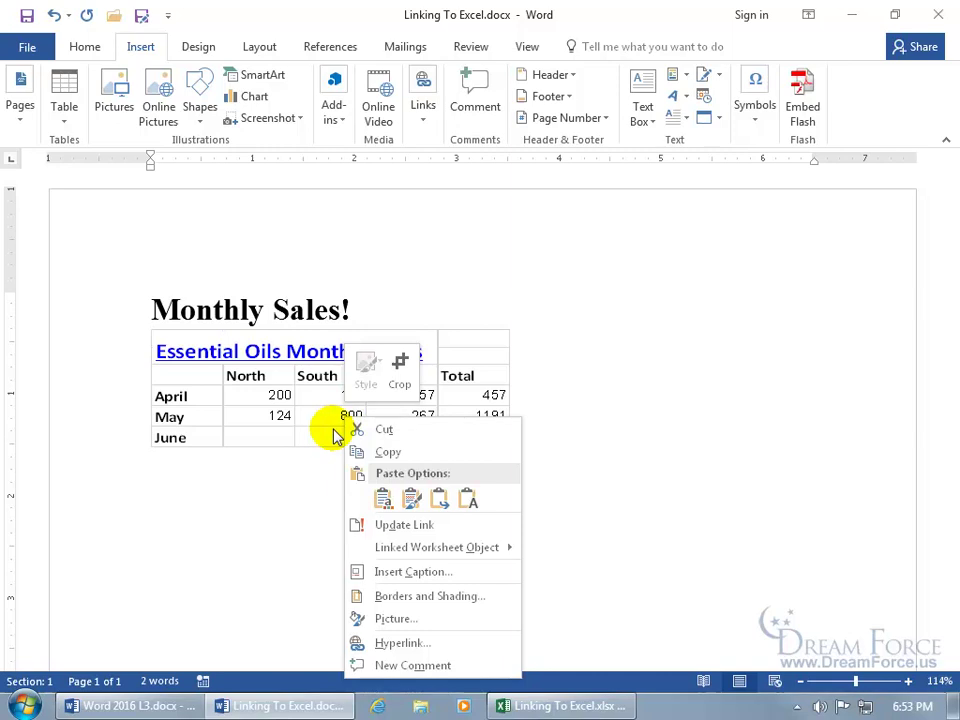
left_click(415, 527)
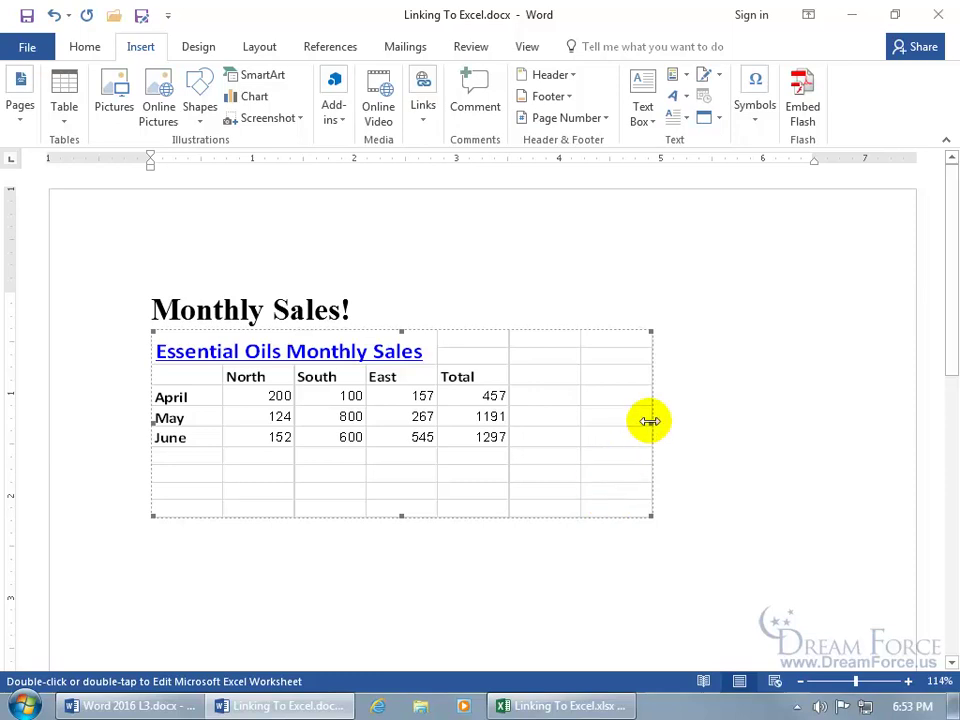
Step: Narrow the worksheet object, undo to its wider size, then save and close the document
left_click_drag(650, 421, 565, 423)
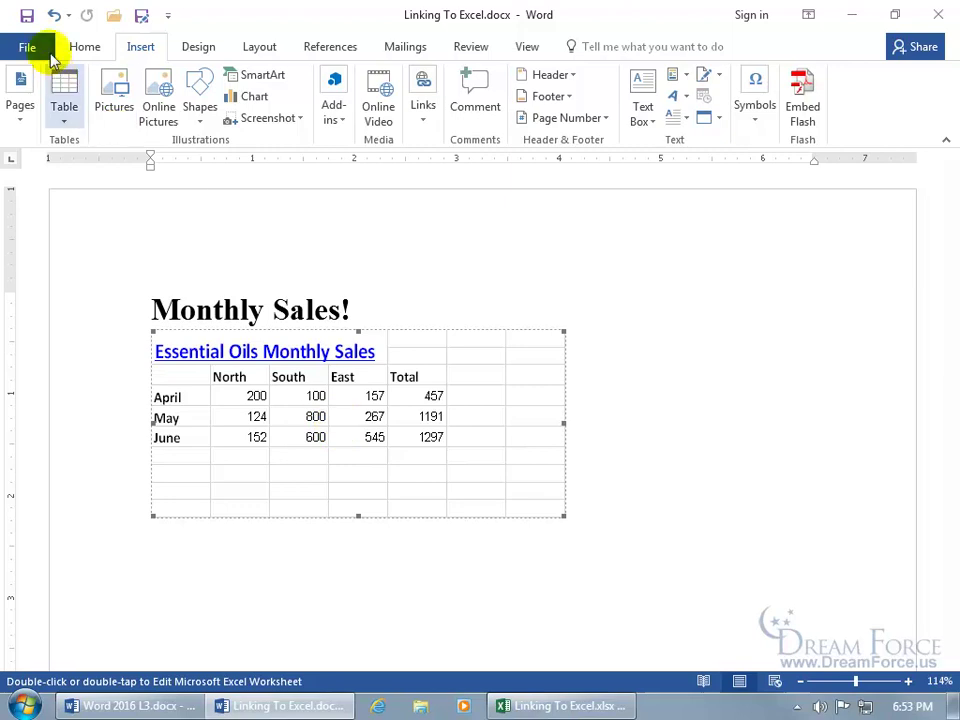
left_click(52, 18)
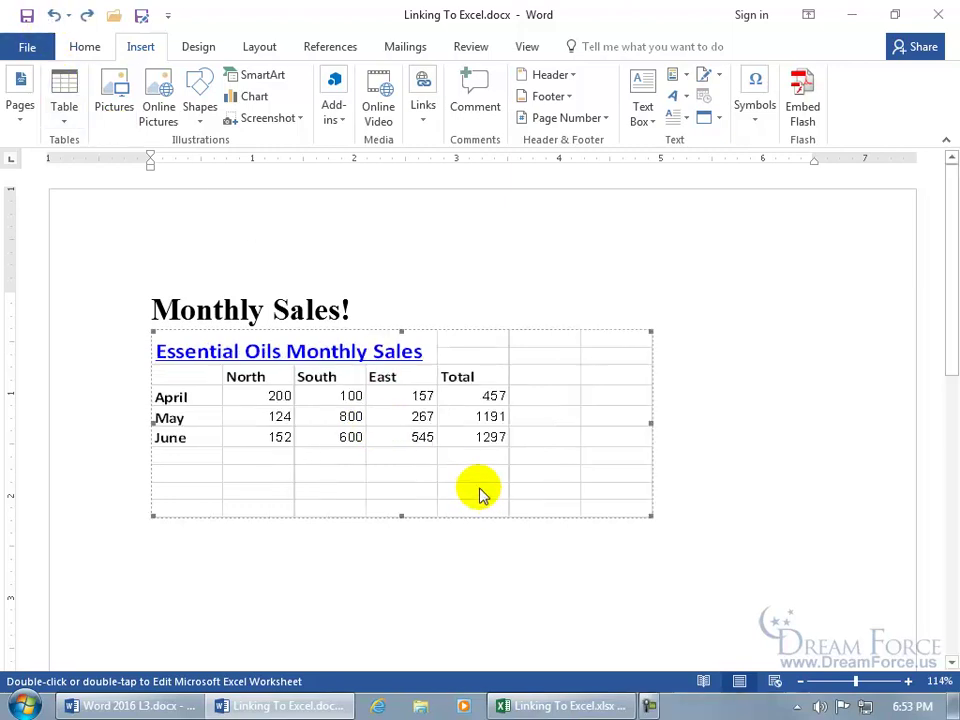
left_click(27, 15)
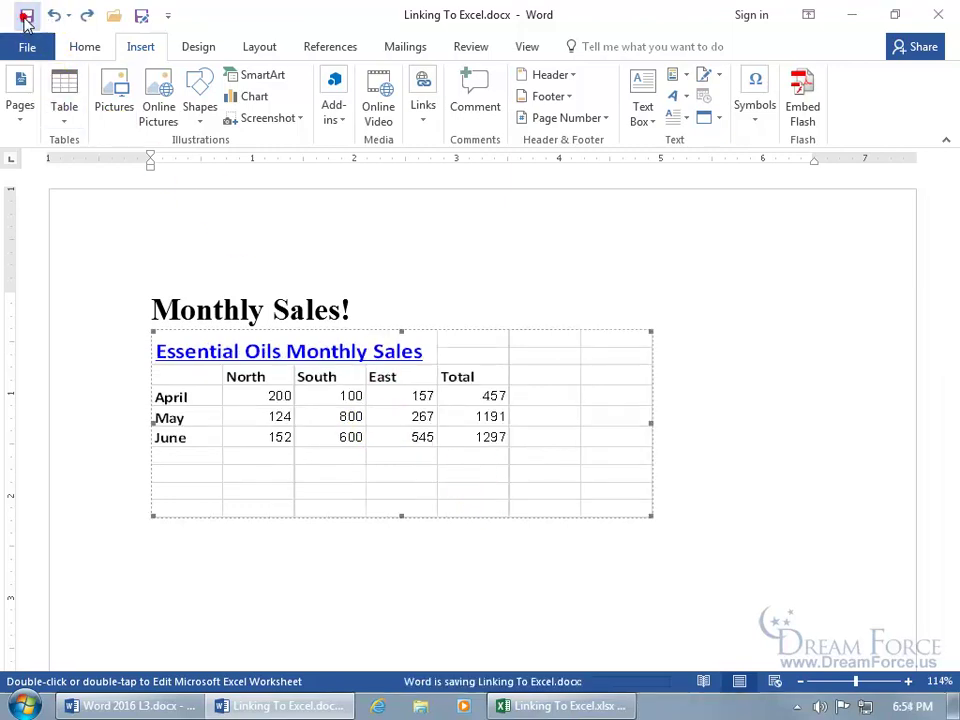
left_click(935, 15)
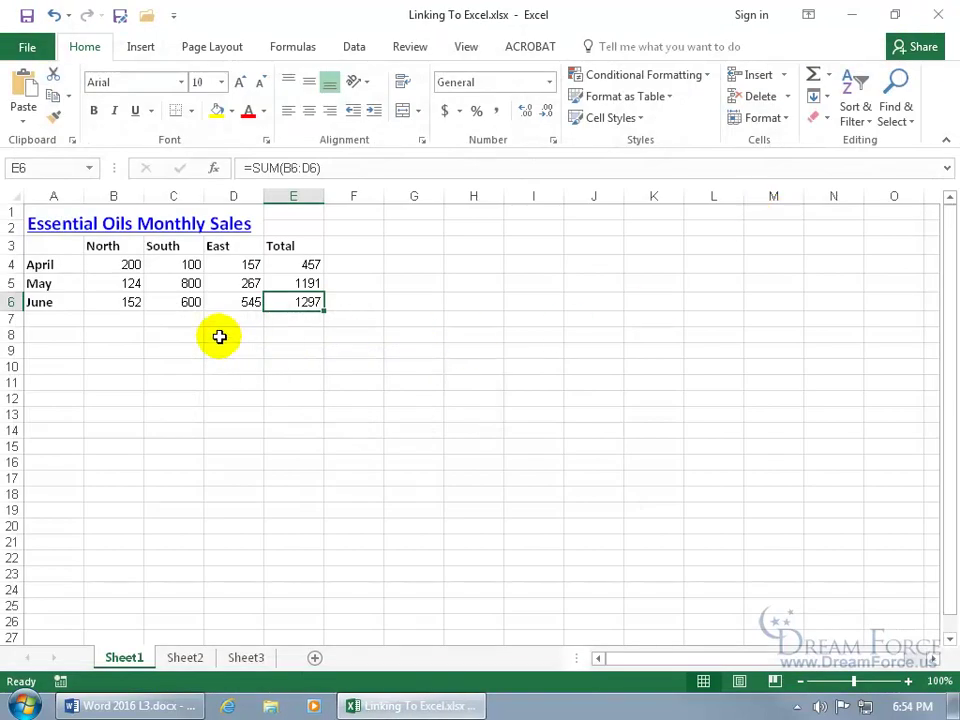
Step: Clear June's 152, 600 and 545 from B6:D6 and close the workbook
left_click(137, 304)
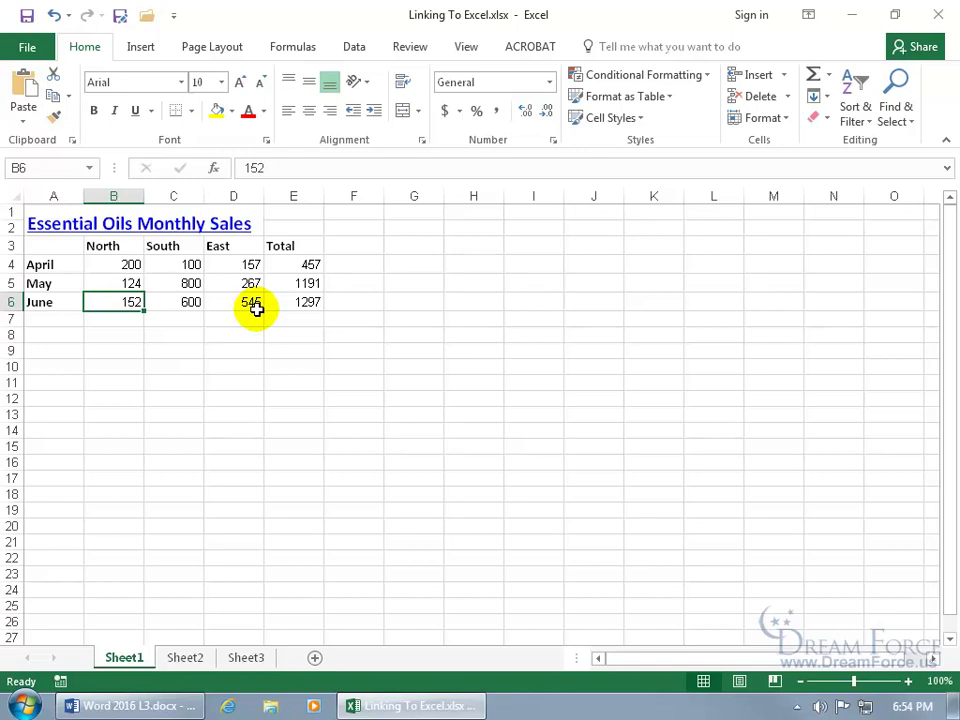
key("Delete")
key("Right")
key("Delete")
key("Right")
key("Delete")
key("Right")
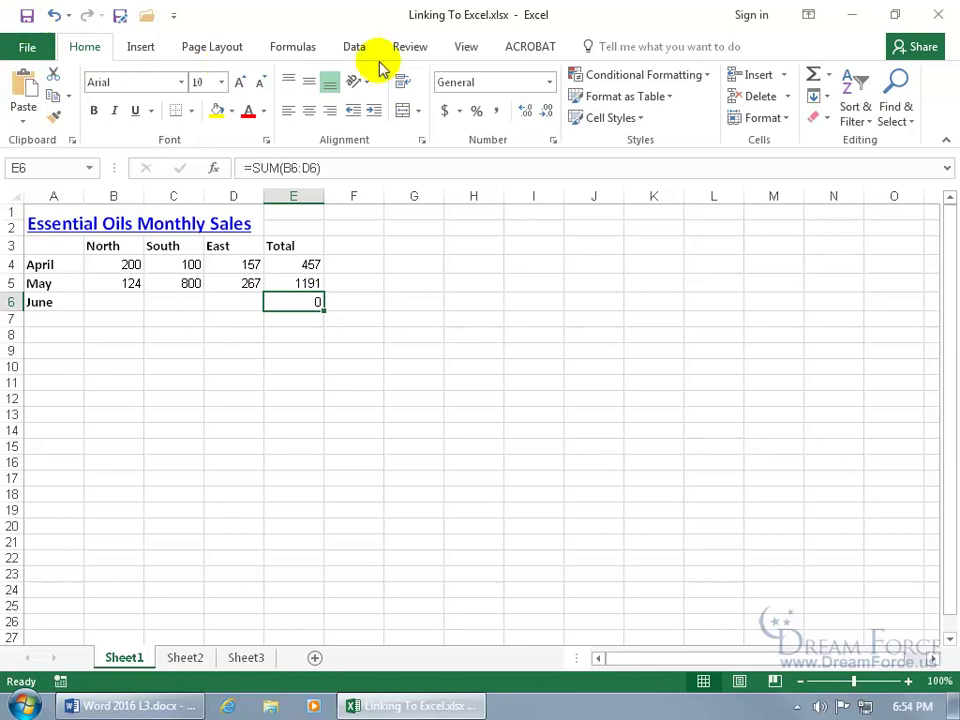
left_click(936, 14)
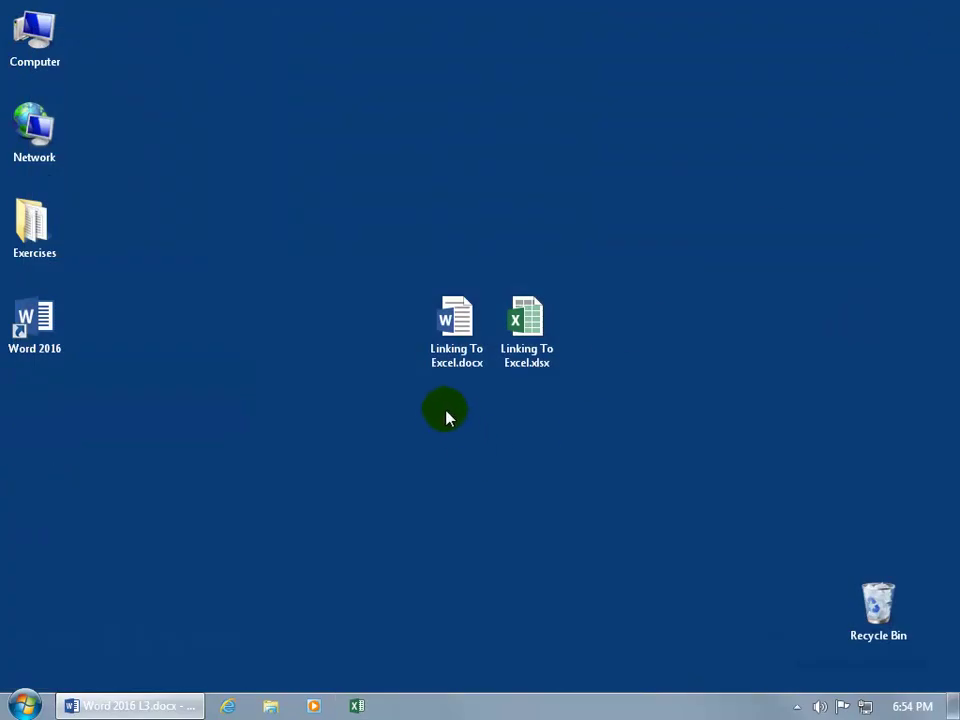
Step: Open Linking To Excel.docx, decline updating links, then close it saving changes
left_click(458, 344)
double_click(460, 338)
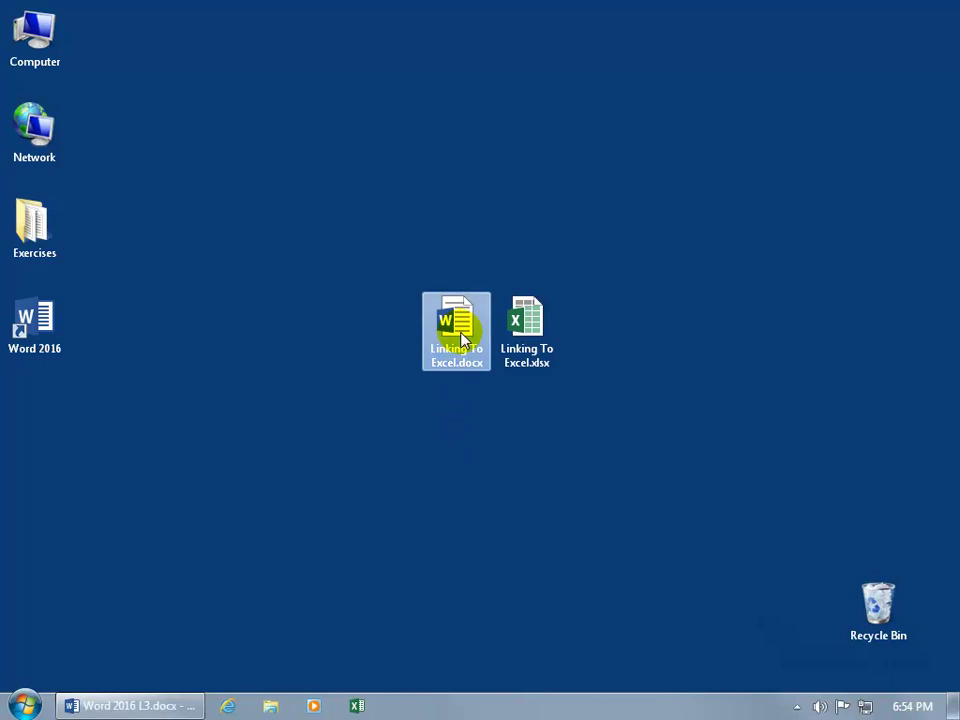
left_click(524, 333, "ctrl")
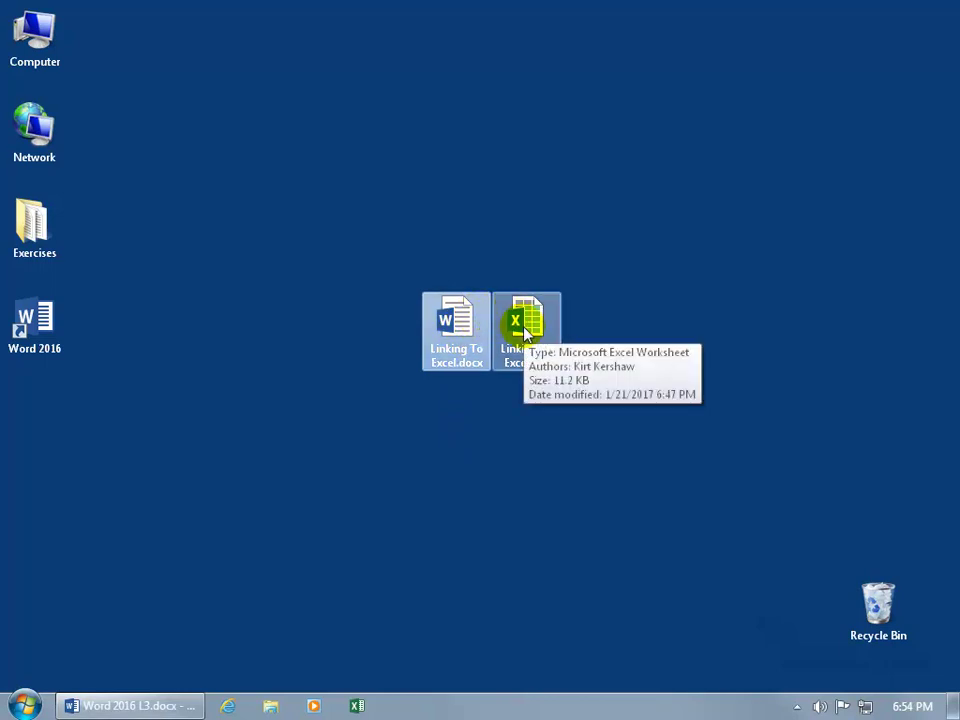
left_click(455, 330)
double_click(455, 333)
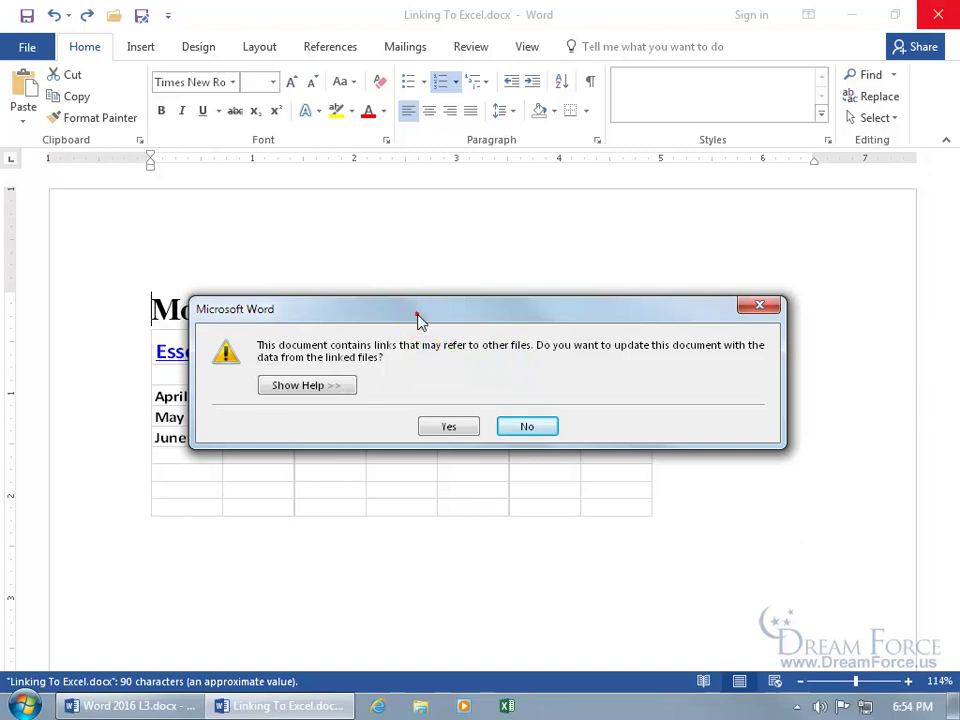
left_click_drag(420, 314, 424, 248)
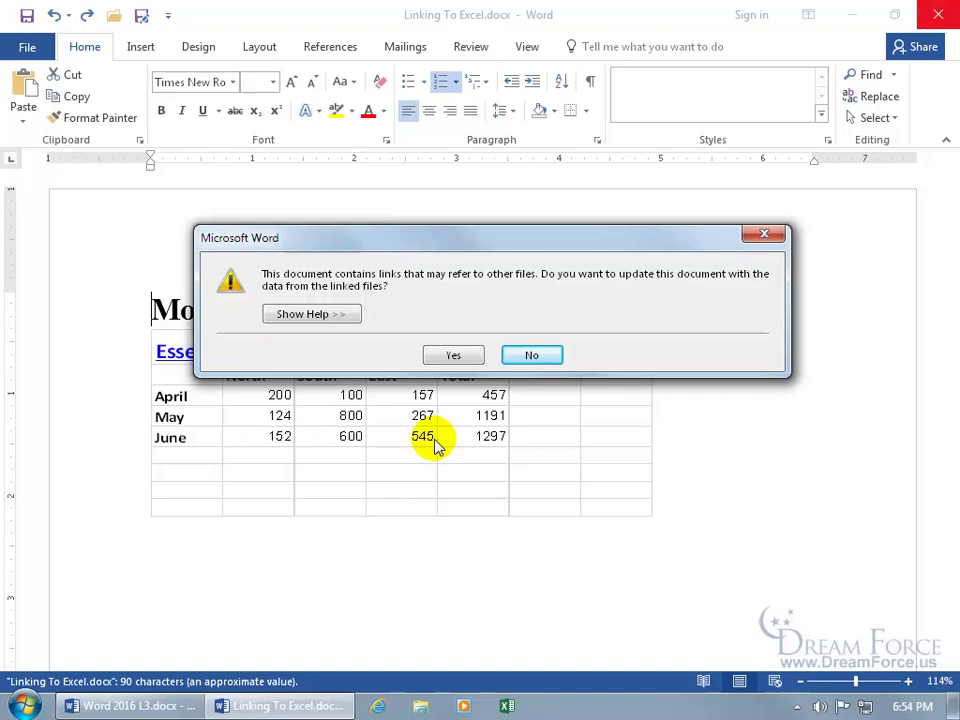
left_click(526, 358)
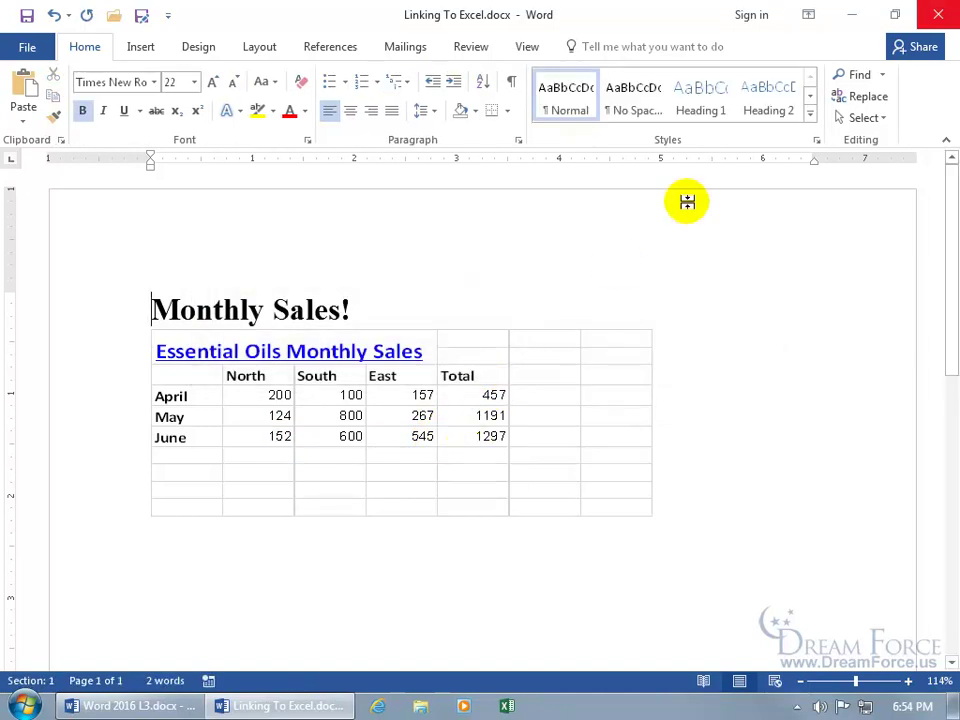
left_click(936, 14)
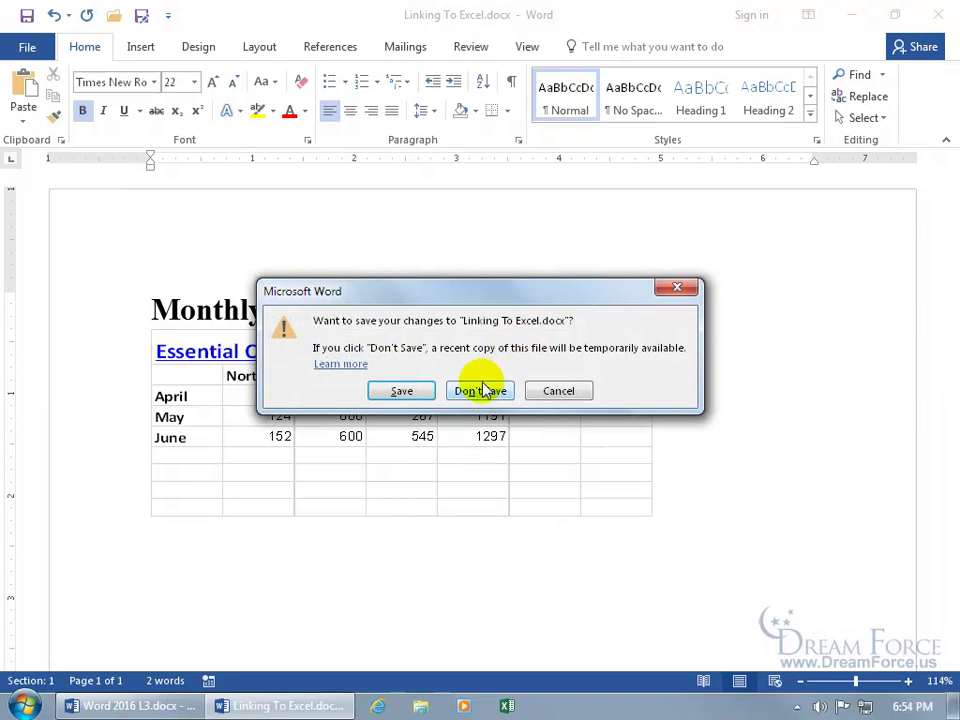
left_click(430, 394)
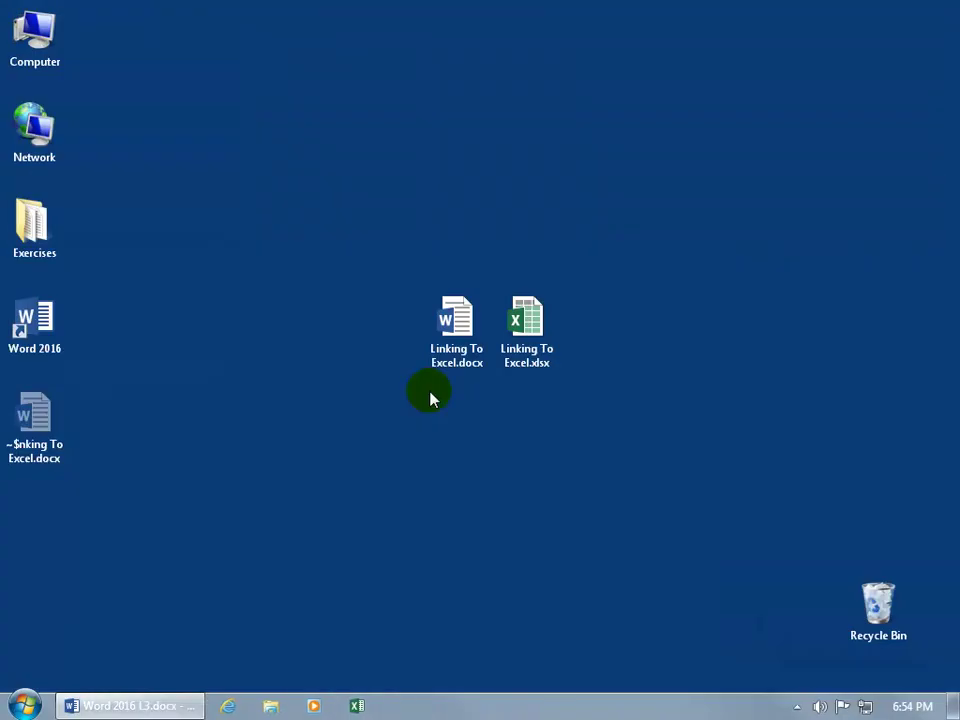
Step: Reopen the document and accept updating links so June shows blank with total 0
left_click(450, 342)
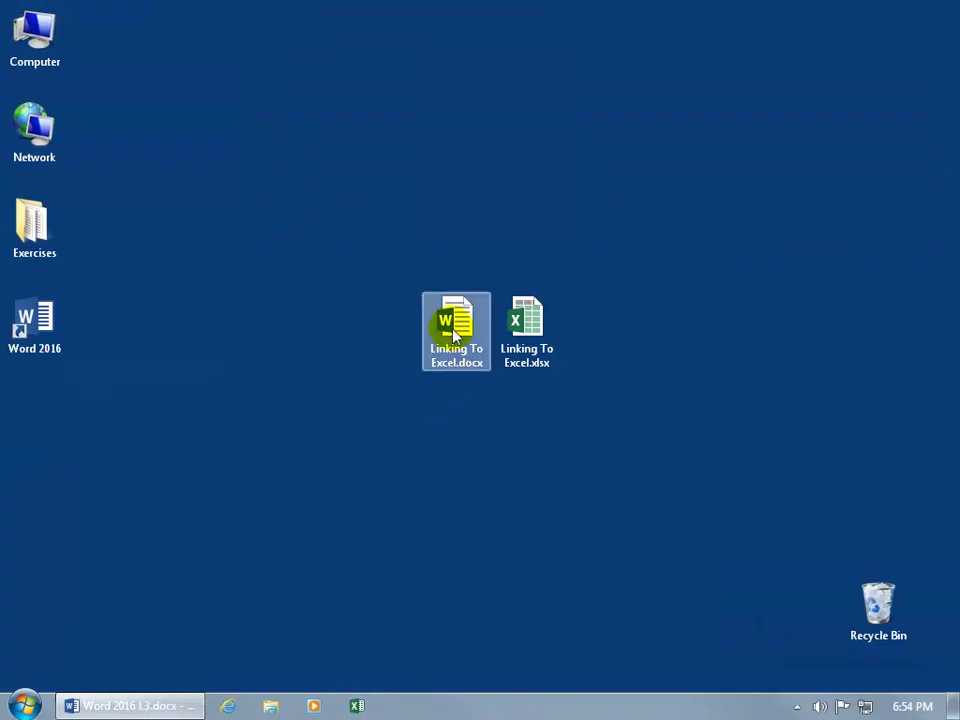
double_click(454, 336)
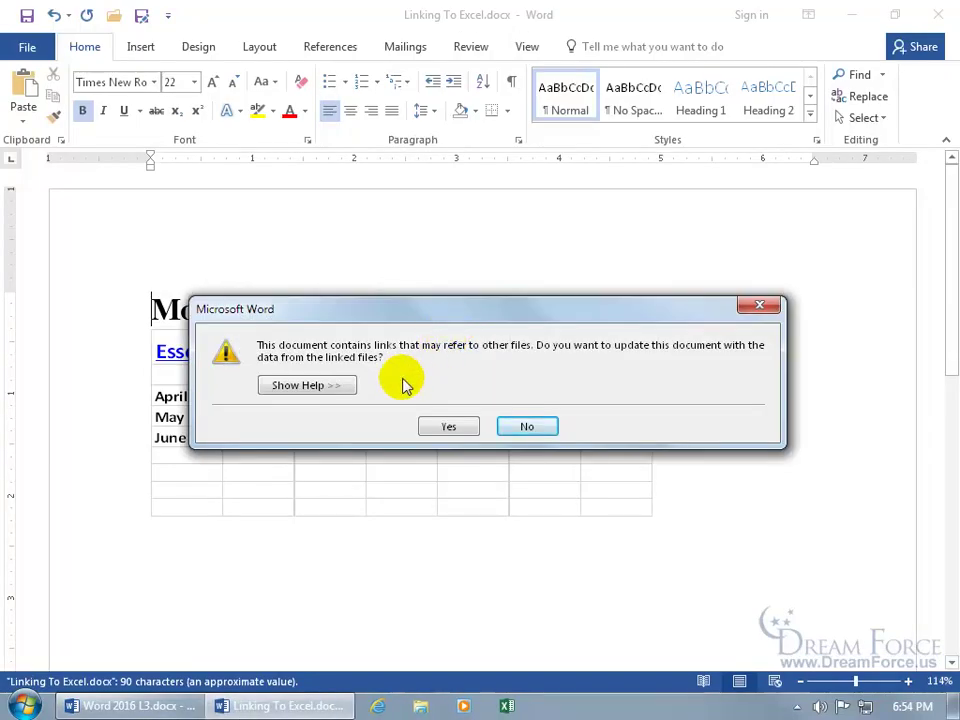
left_click(452, 428)
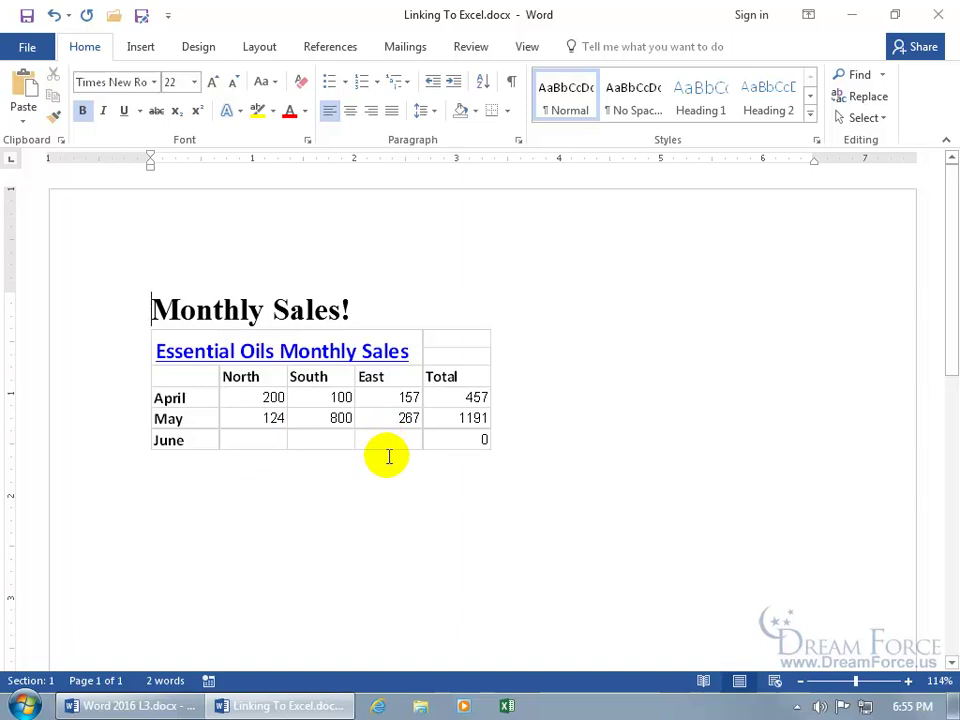
Step: Open the linked source workbook via the table's Linked Worksheet Object > Open Link
right_click(337, 418)
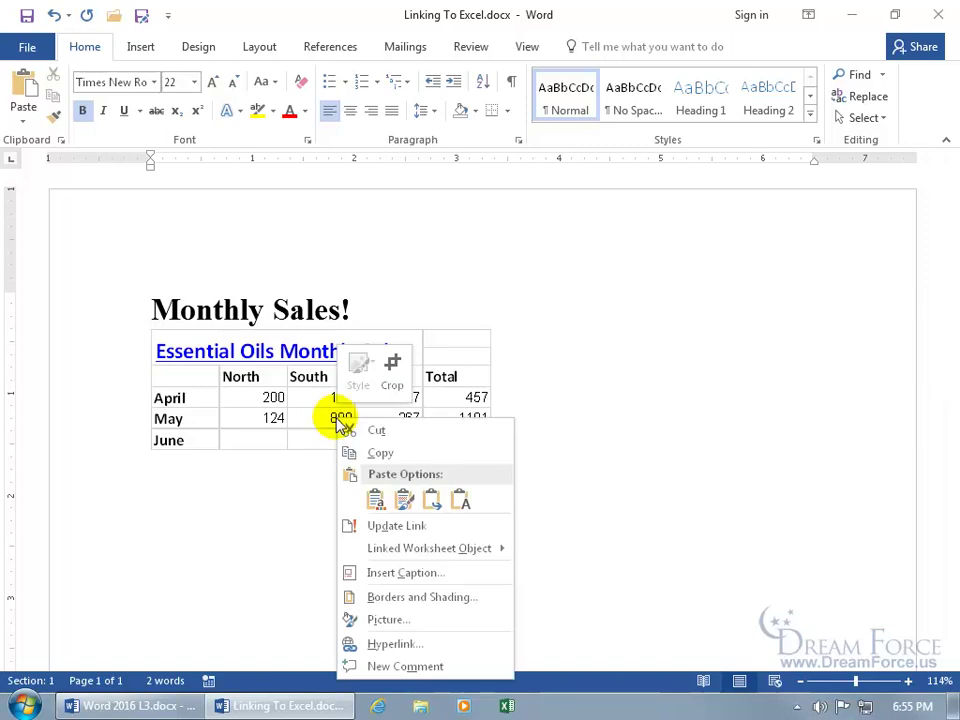
mouse_move(429, 548)
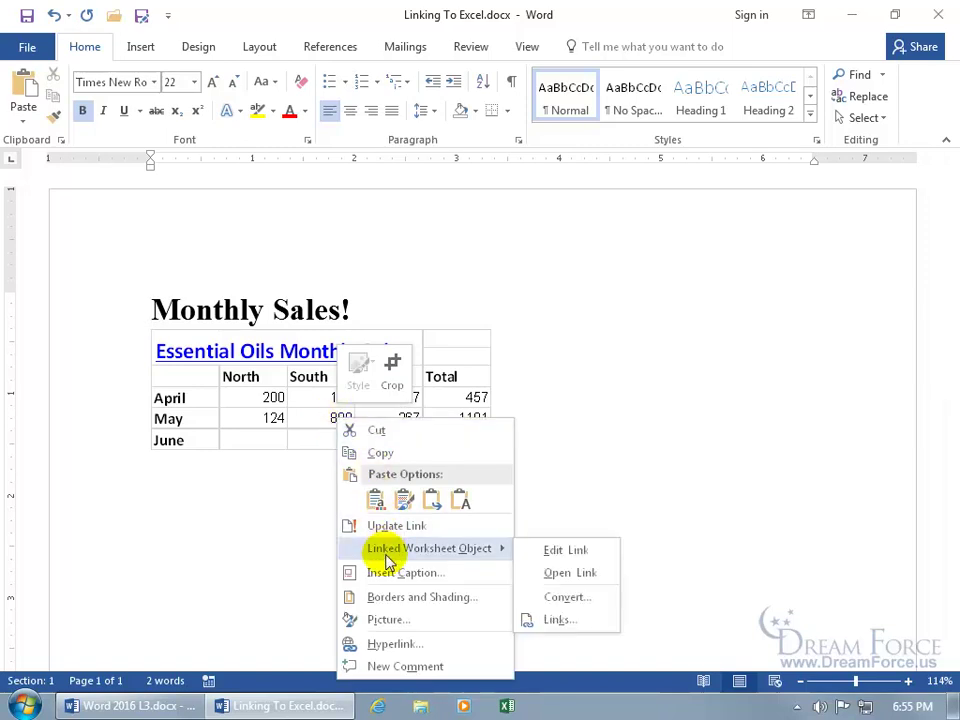
left_click(563, 572)
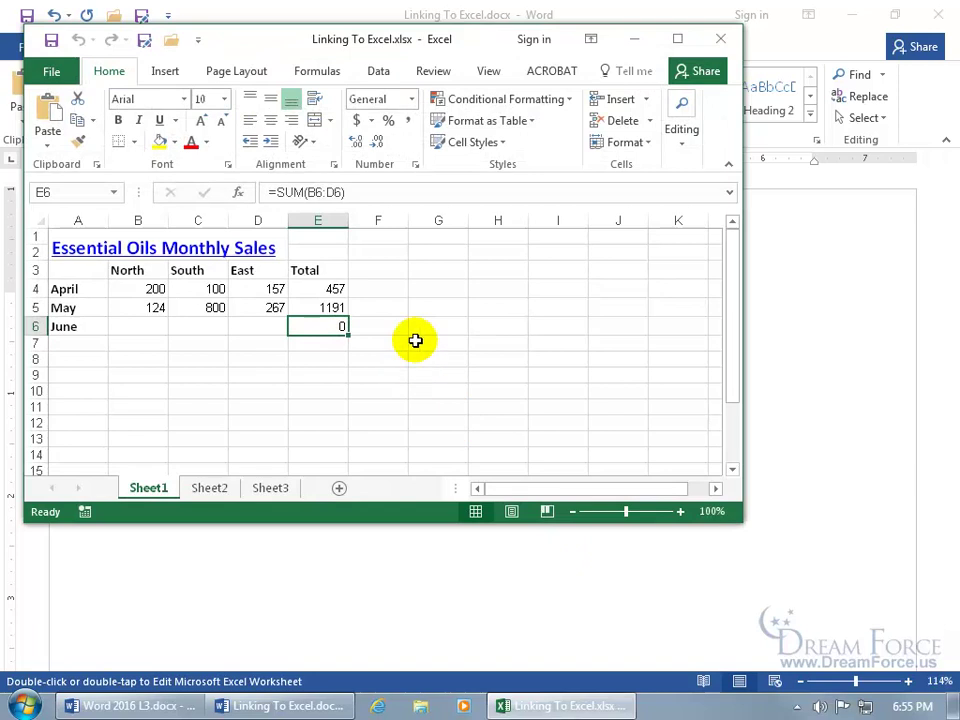
left_click(720, 38)
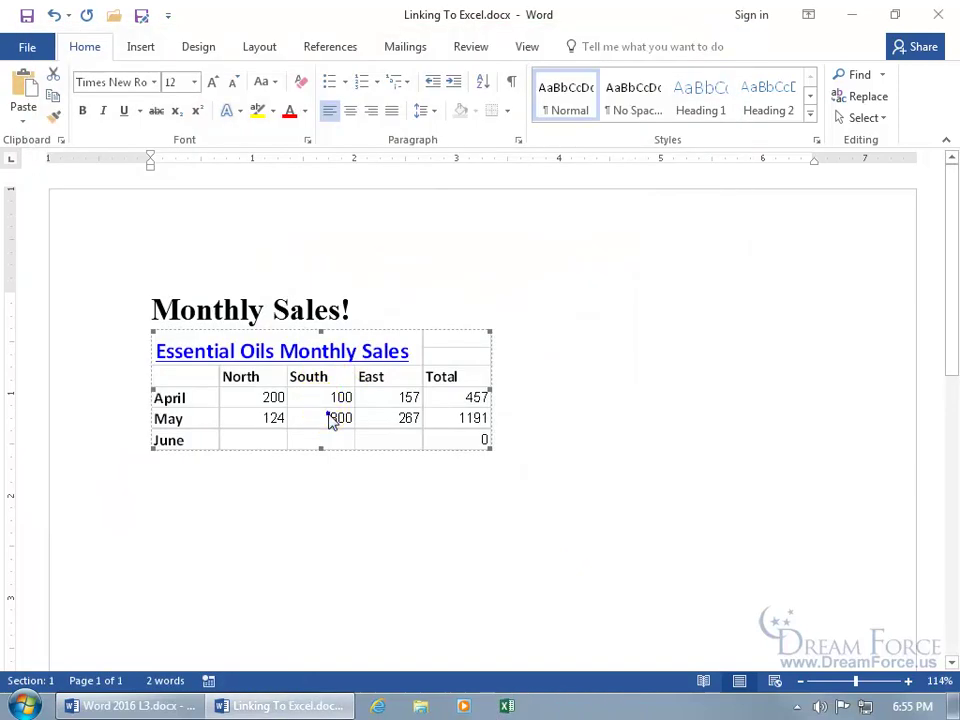
right_click(330, 415)
mouse_move(421, 544)
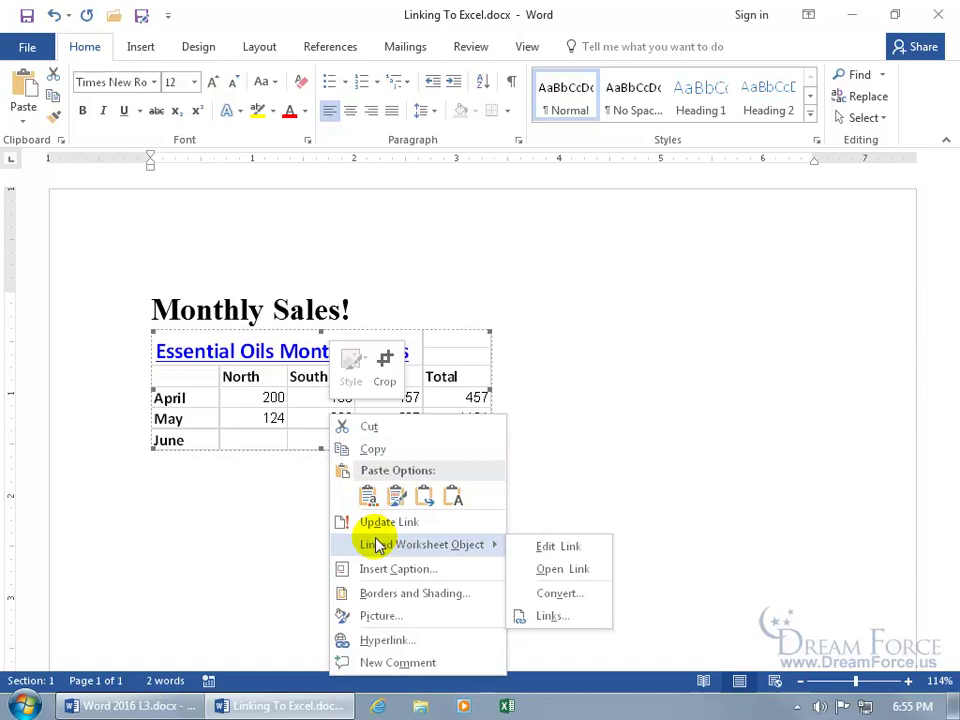
left_click(585, 570)
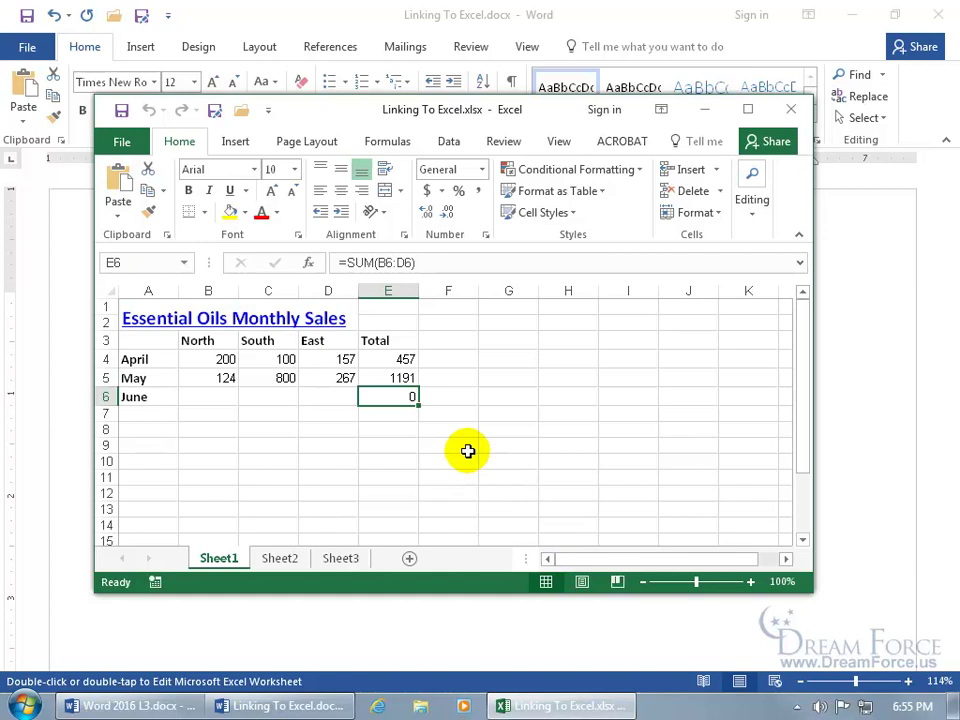
Step: Enter June's sales 1, 2 and 3 in B6:D6 and close Excel
left_click(221, 397)
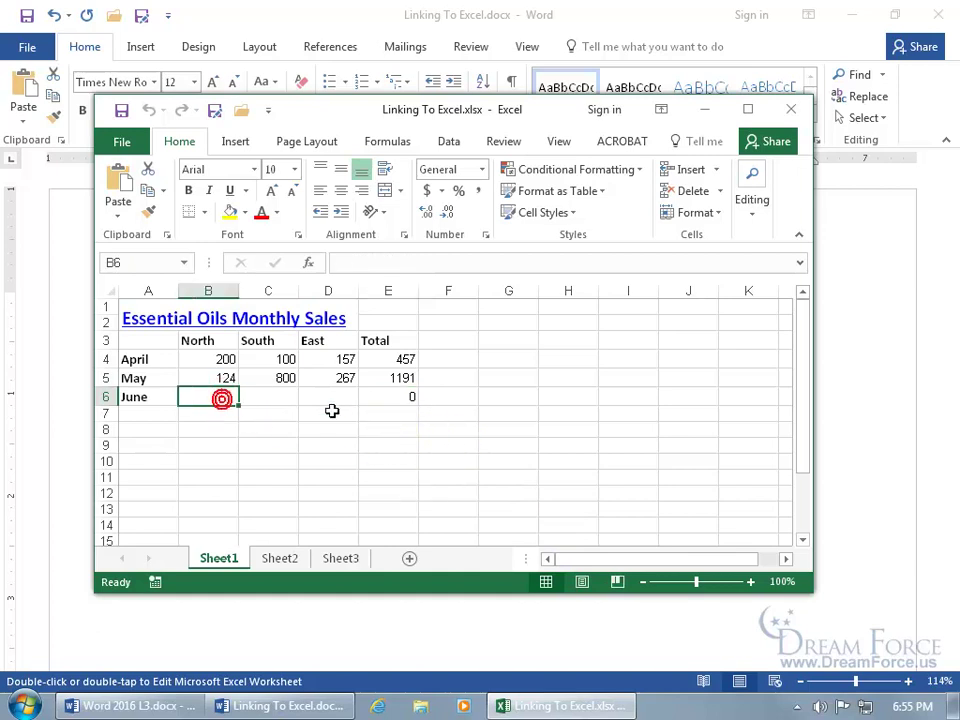
type("1")
key("Tab")
type("2")
key("Tab")
type("3")
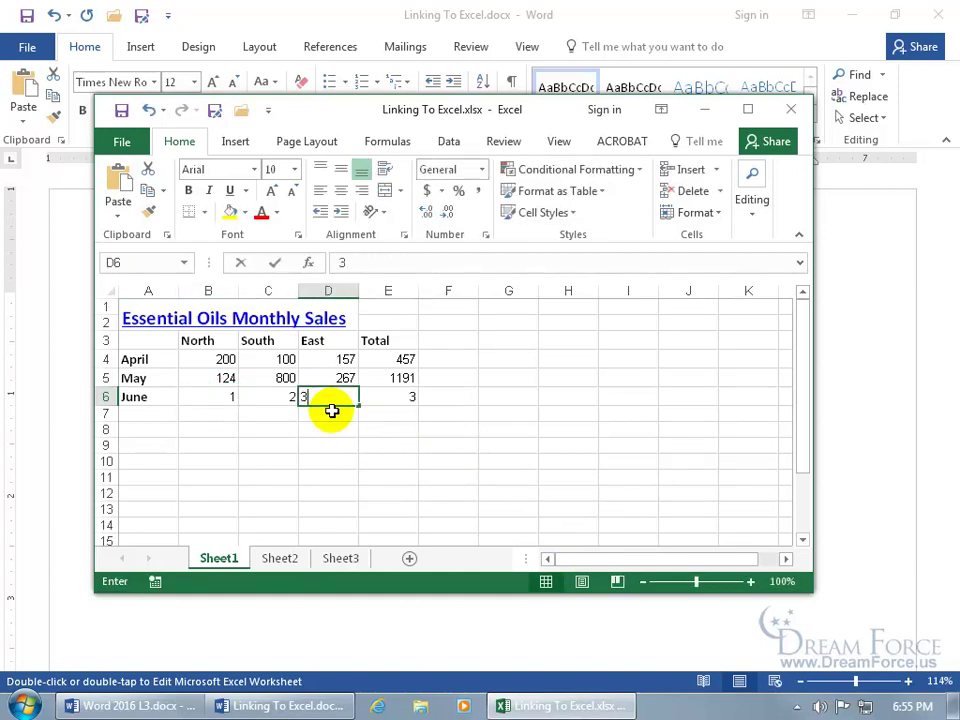
key("Return")
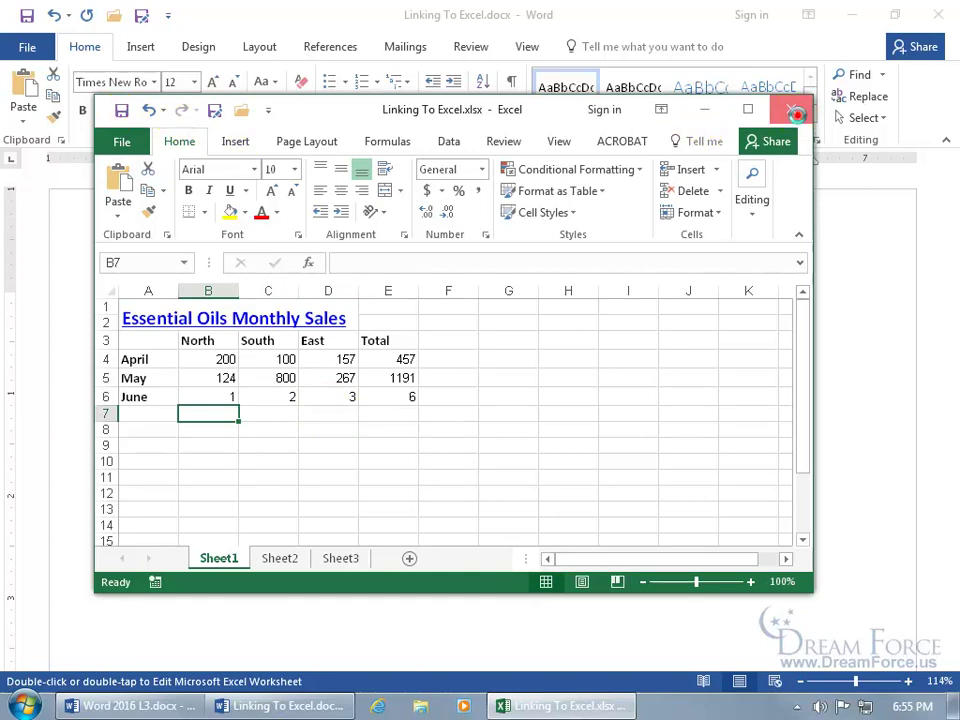
left_click(800, 120)
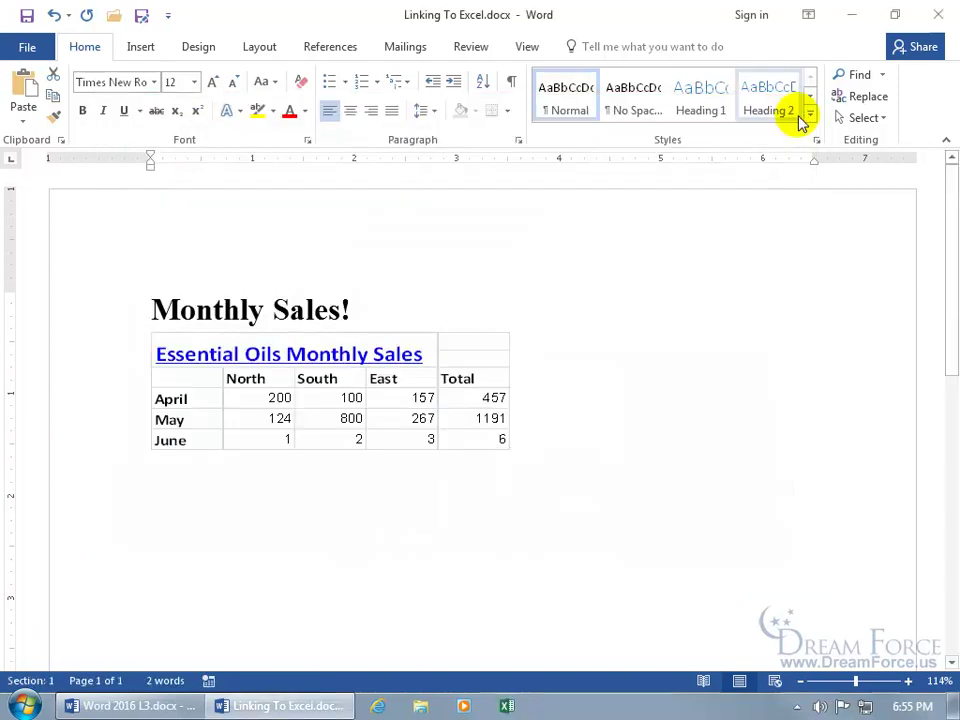
Step: Update the linked table to June's 1, 2, 3 totaling 6, then show its Links settings
right_click(356, 442)
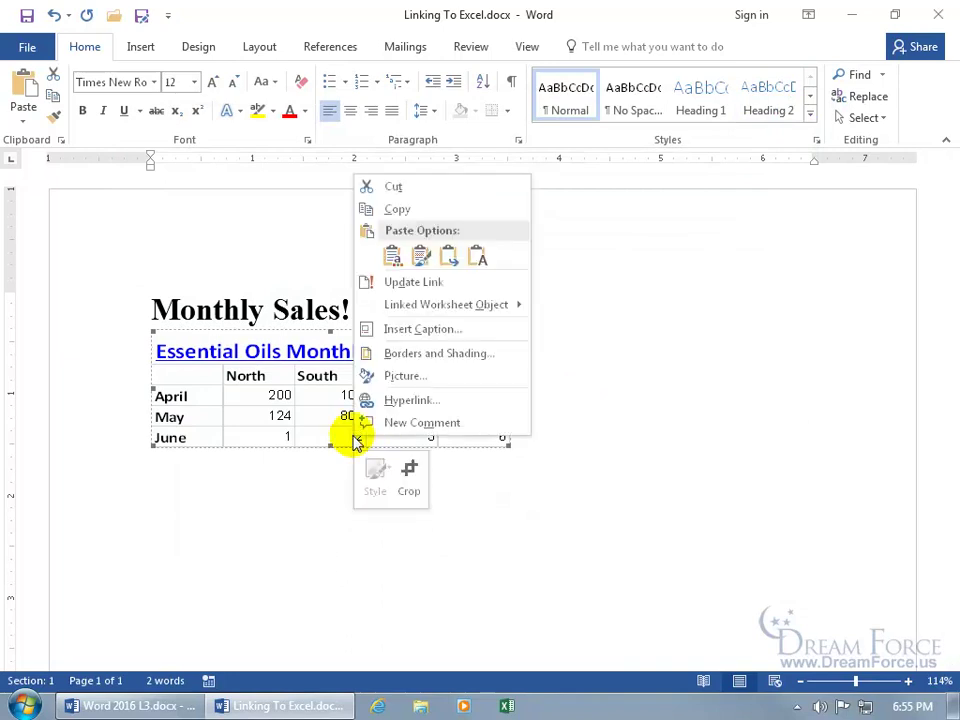
left_click(413, 284)
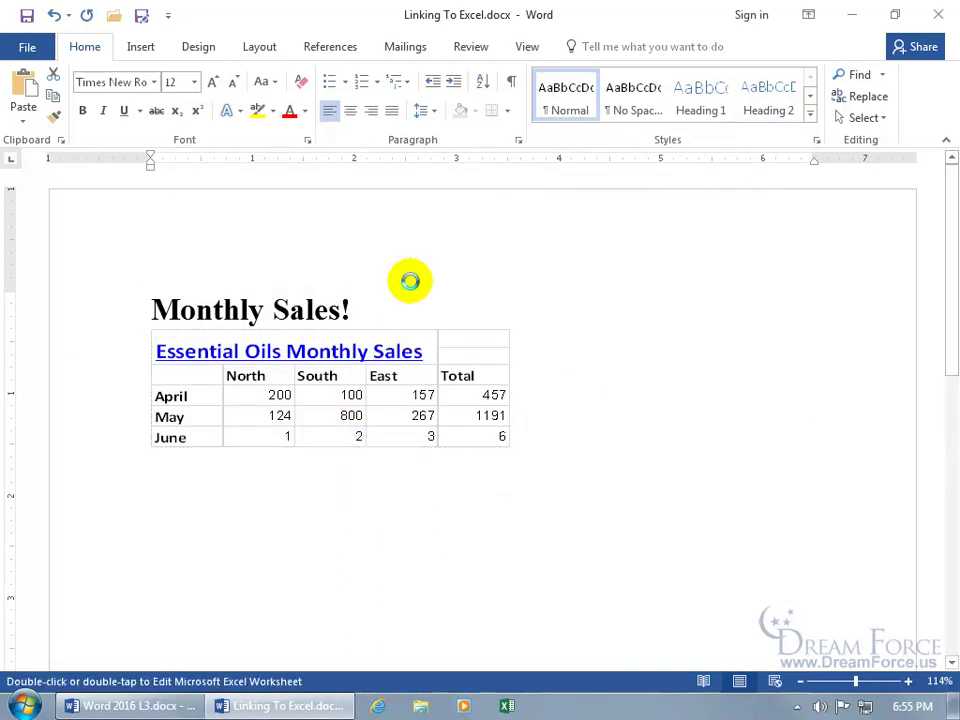
right_click(357, 439)
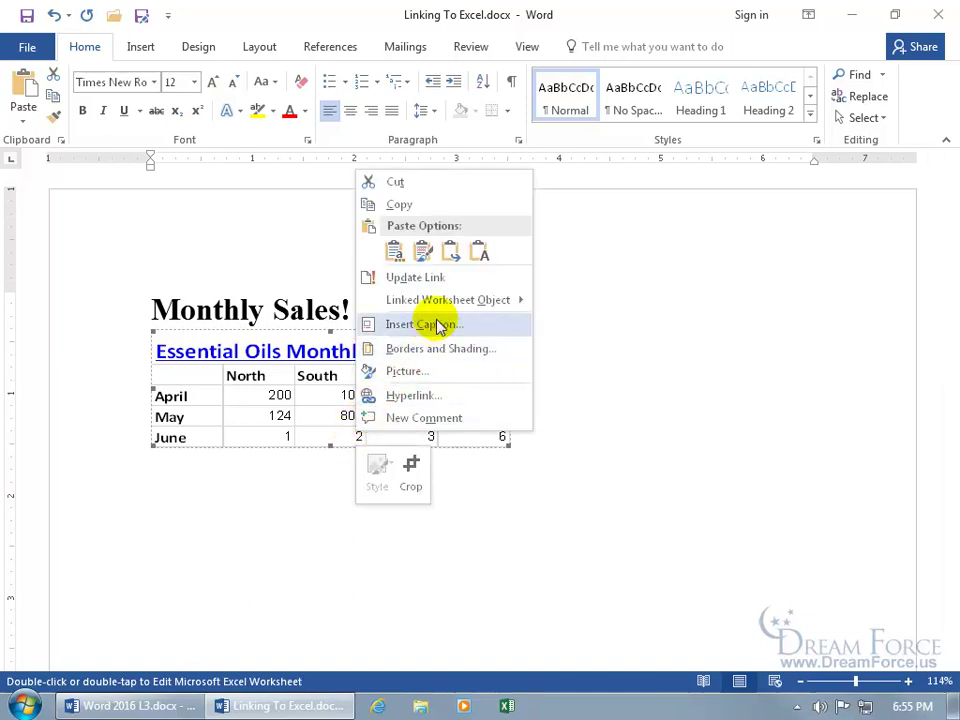
mouse_move(448, 300)
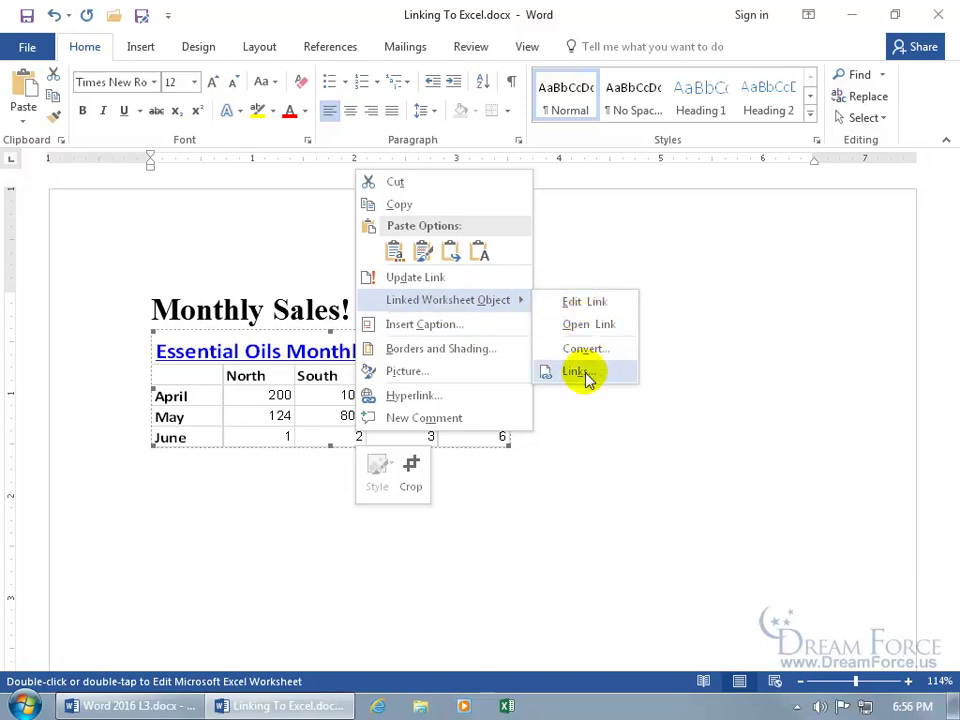
left_click(584, 373)
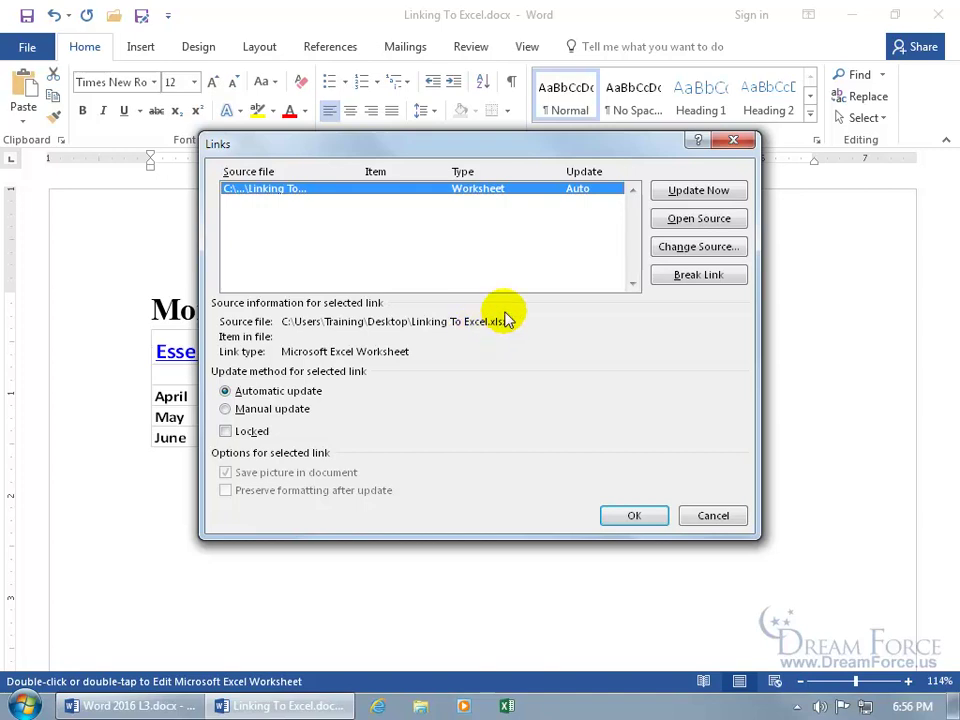
Step: Cancel Change Source, then break the sales table's Excel link and confirm with Yes
left_click(678, 246)
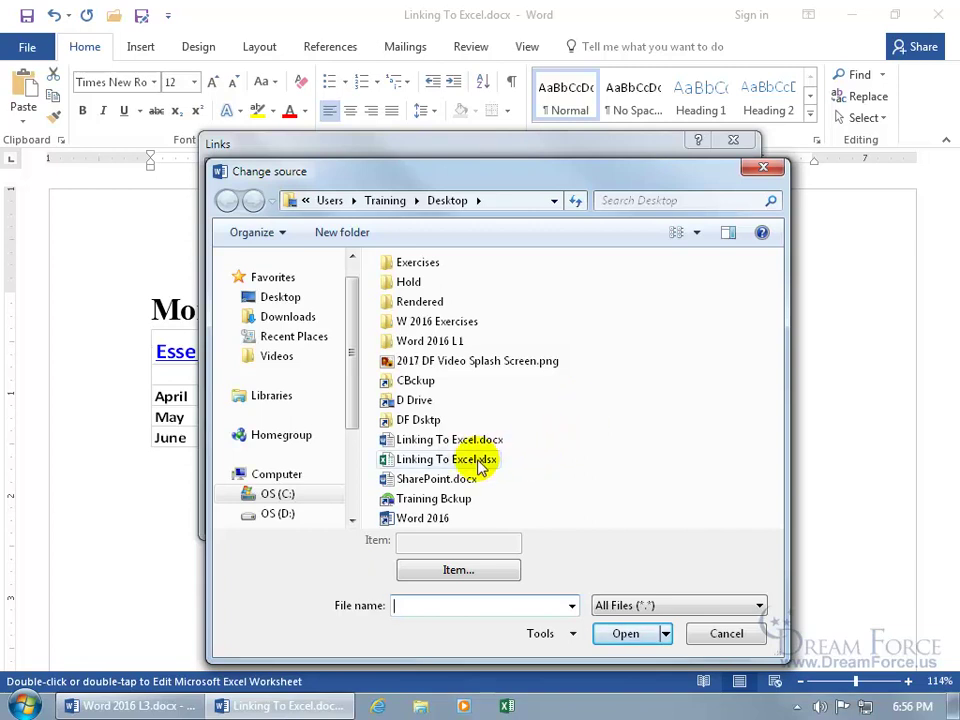
left_click(690, 634)
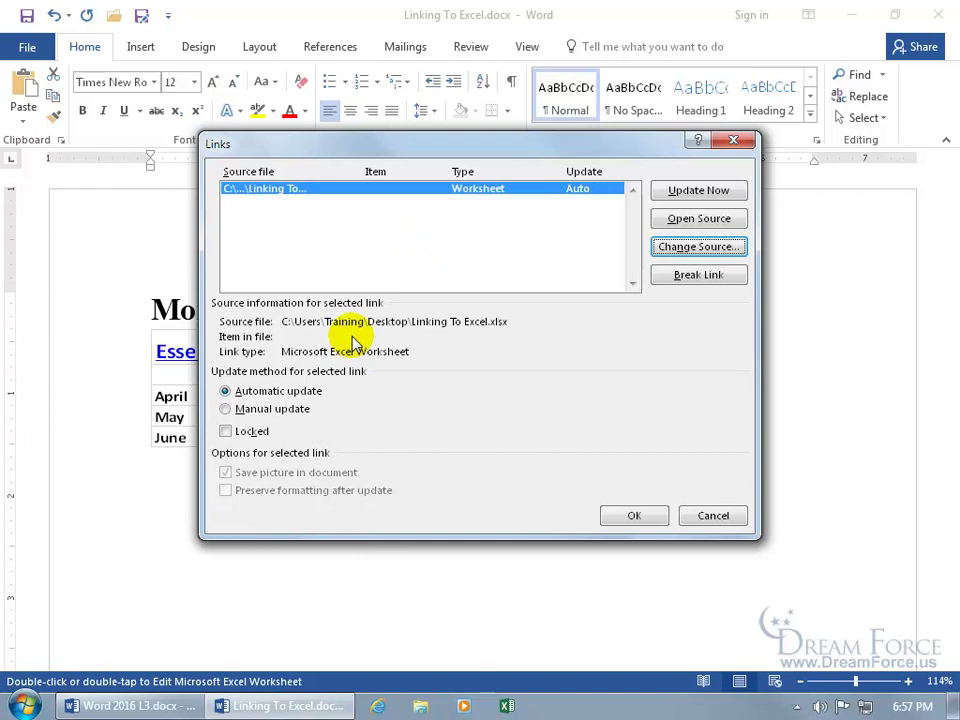
left_click(673, 278)
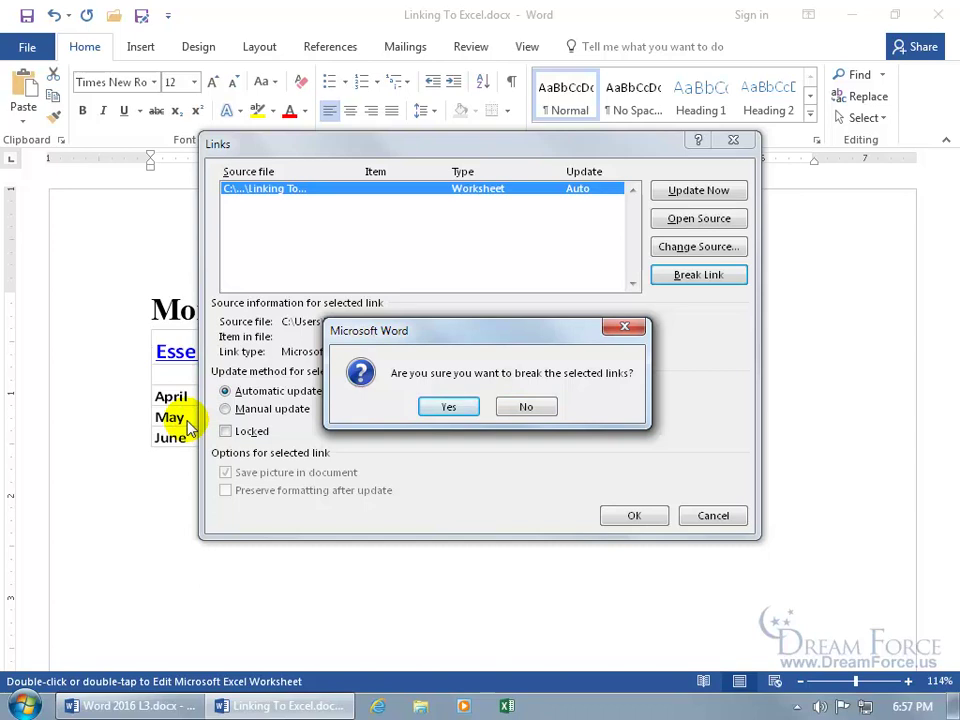
left_click(455, 408)
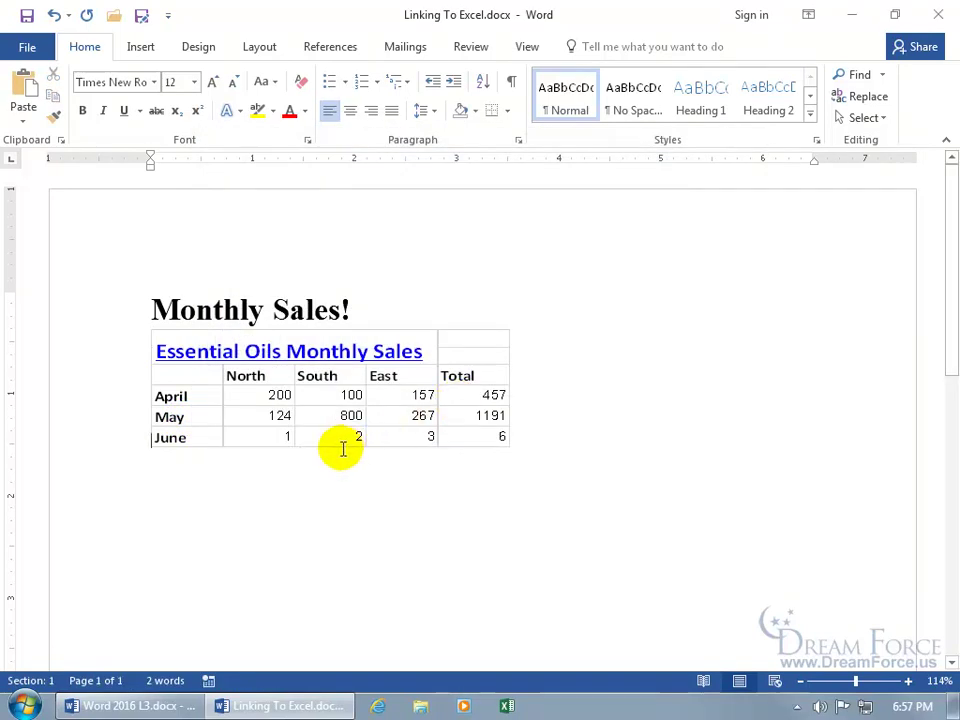
Step: Close the Links dialog and delete the now-static sales table picture
left_click(334, 437)
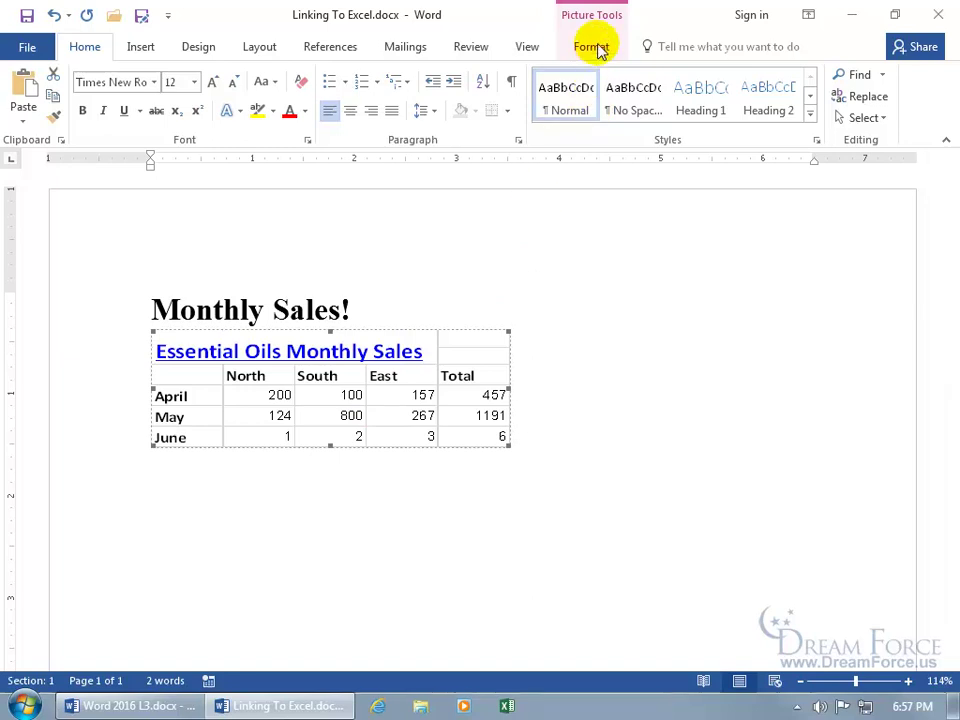
left_click(401, 434)
left_click(422, 418)
left_click(384, 431)
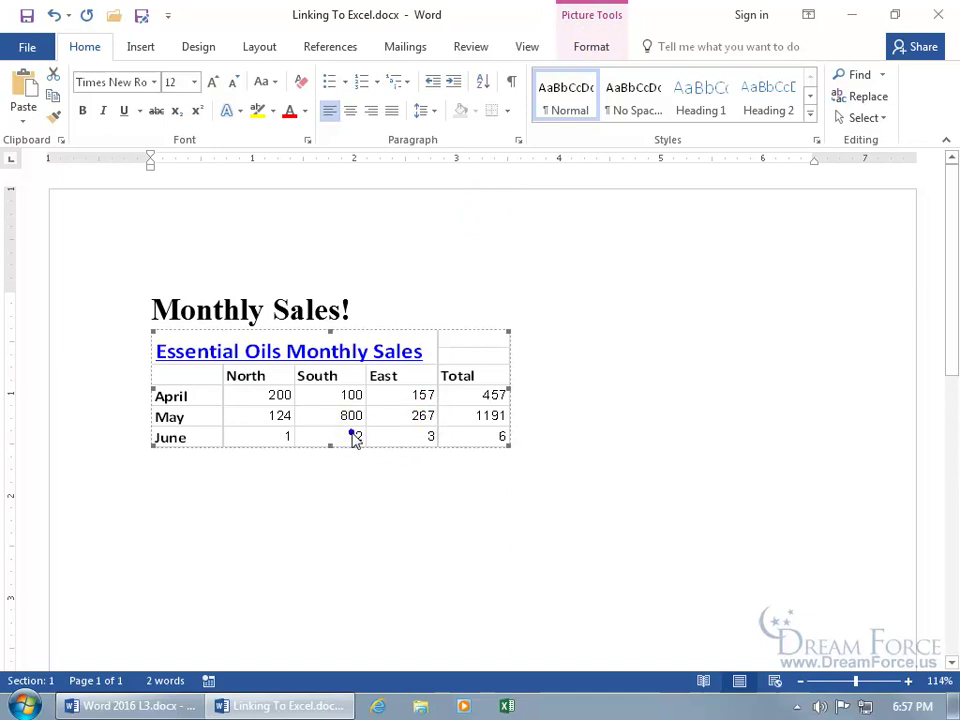
right_click(355, 439)
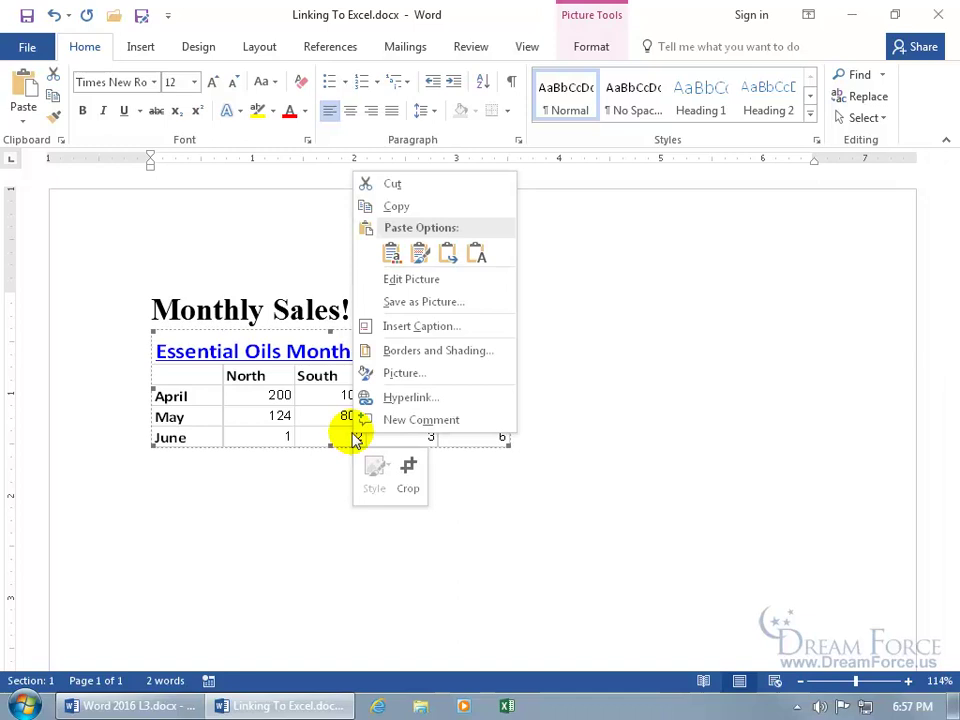
left_click(350, 437)
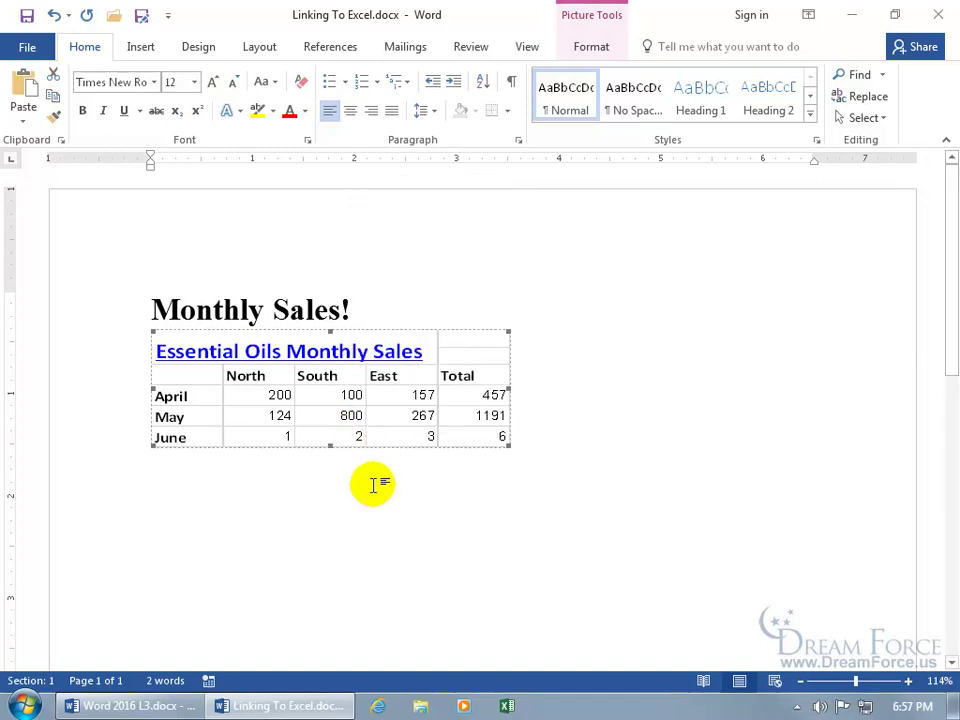
key("Delete")
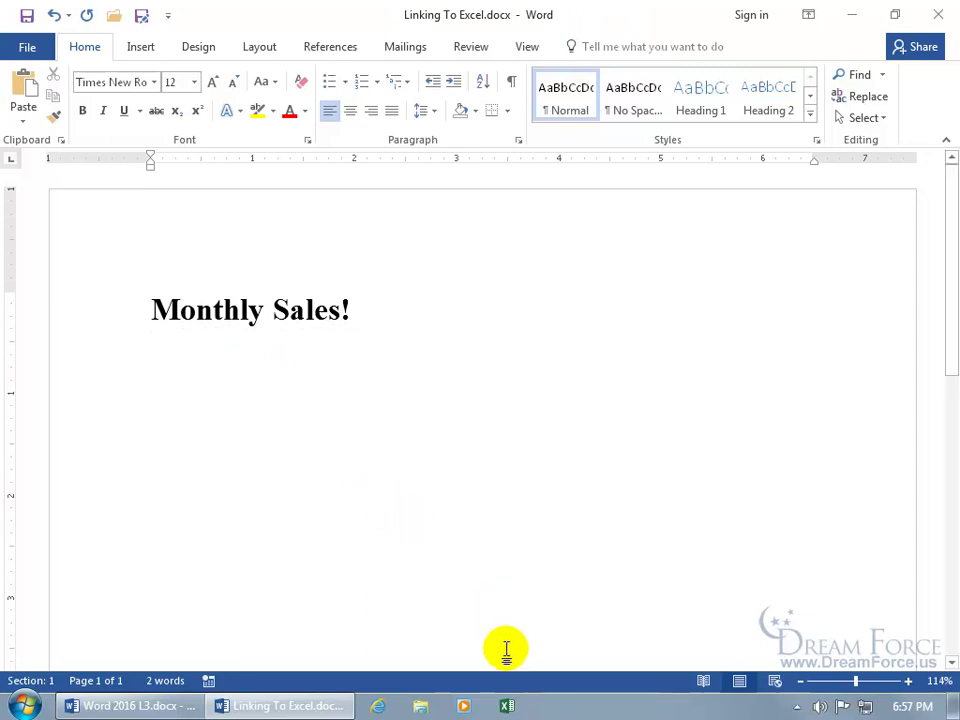
Step: Open Linking To Excel.xlsx from Excel's recent list, copy A1:E6, and return to Word
right_click(507, 706)
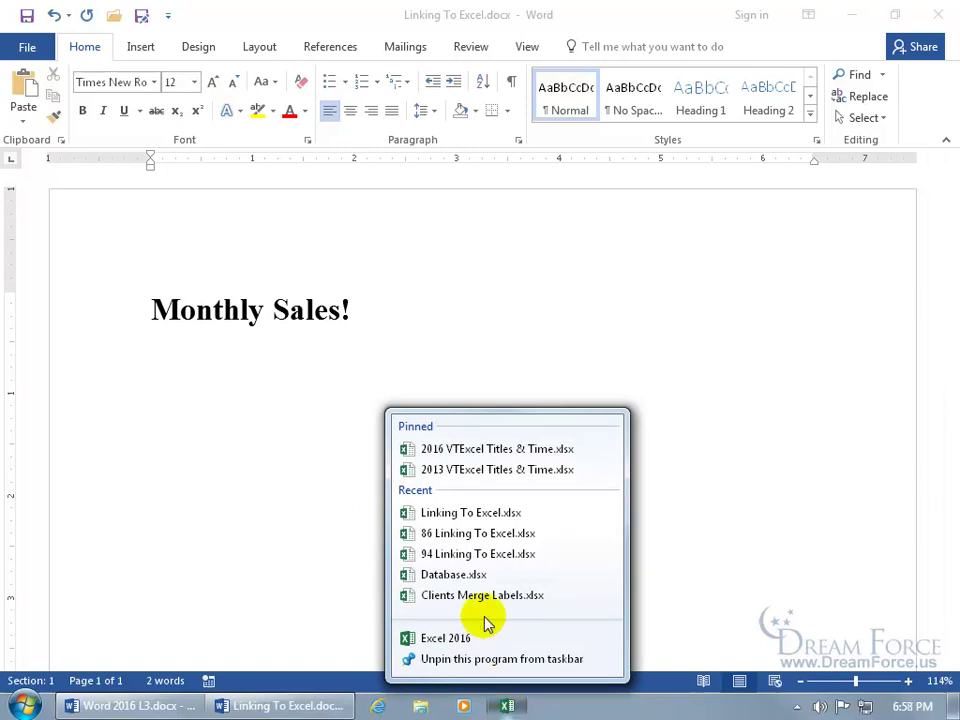
left_click(483, 516)
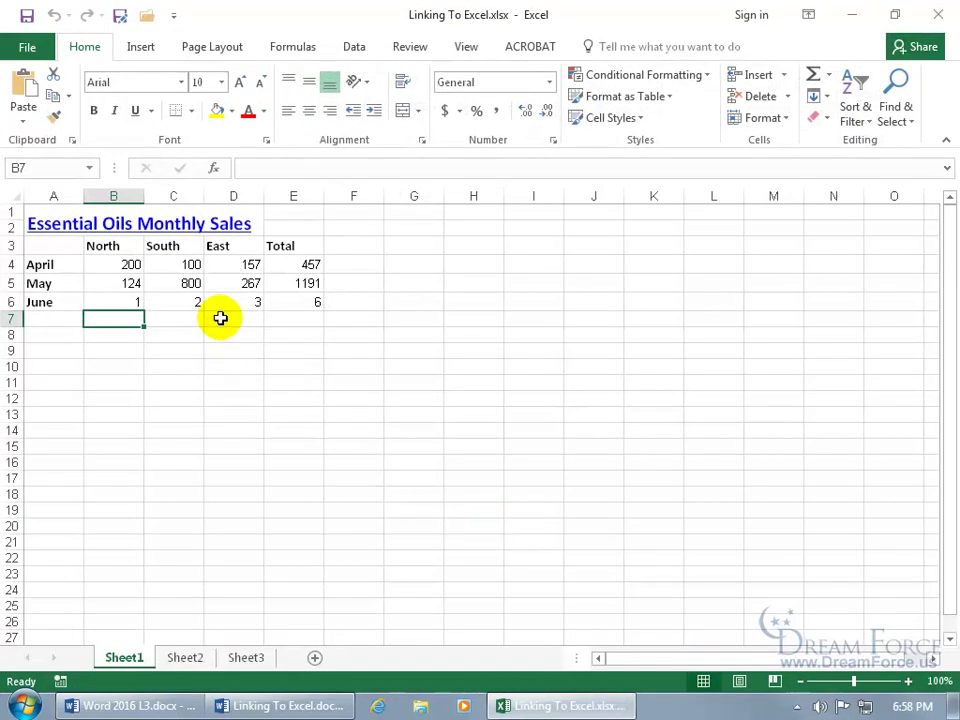
left_click_drag(311, 302, 47, 225)
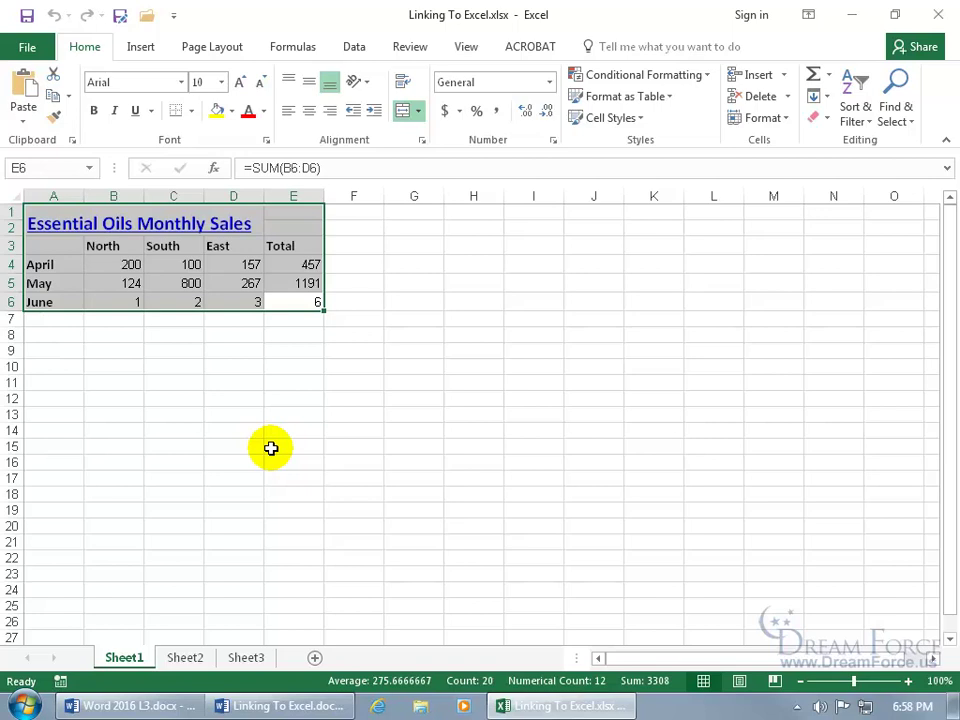
key("ctrl+c")
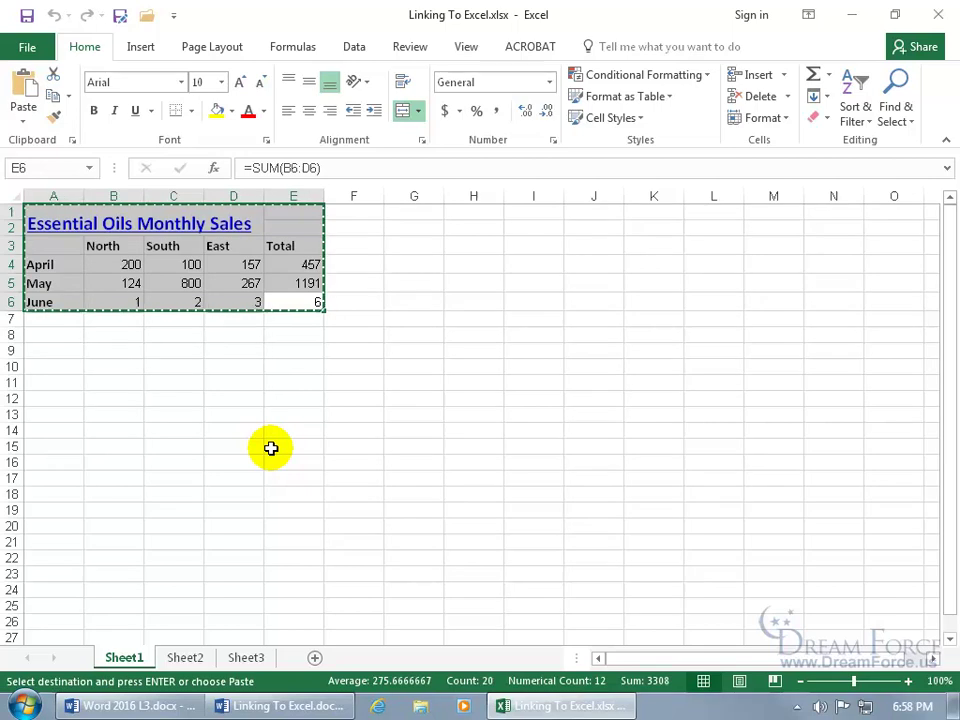
left_click(287, 705)
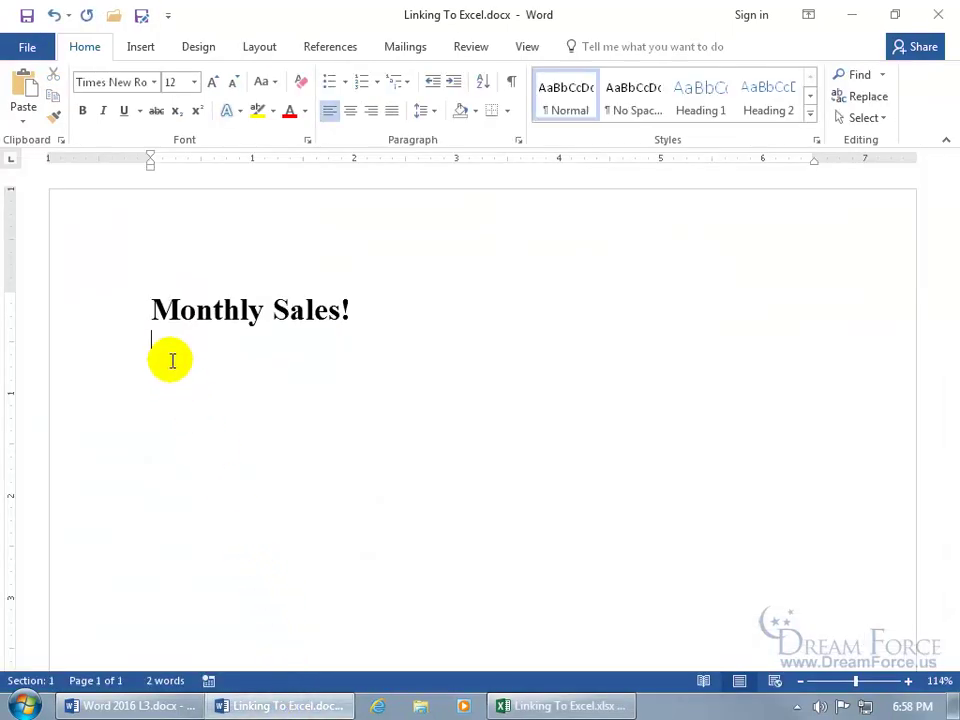
Step: Paste the copied range under the title using Link & Use Destination Styles
key("ctrl+v")
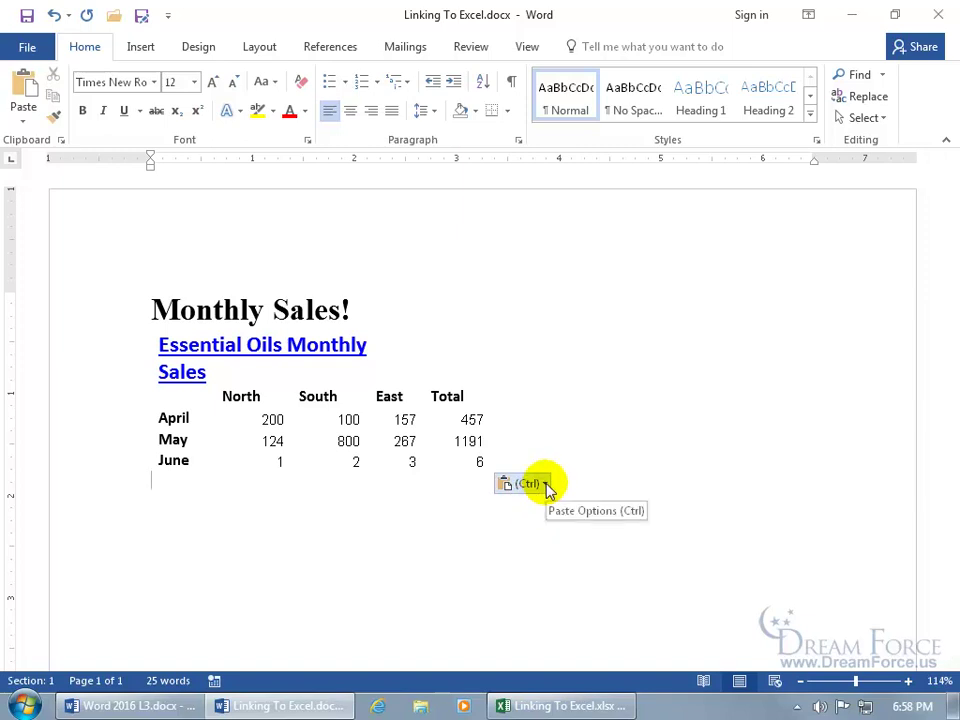
left_click(546, 485)
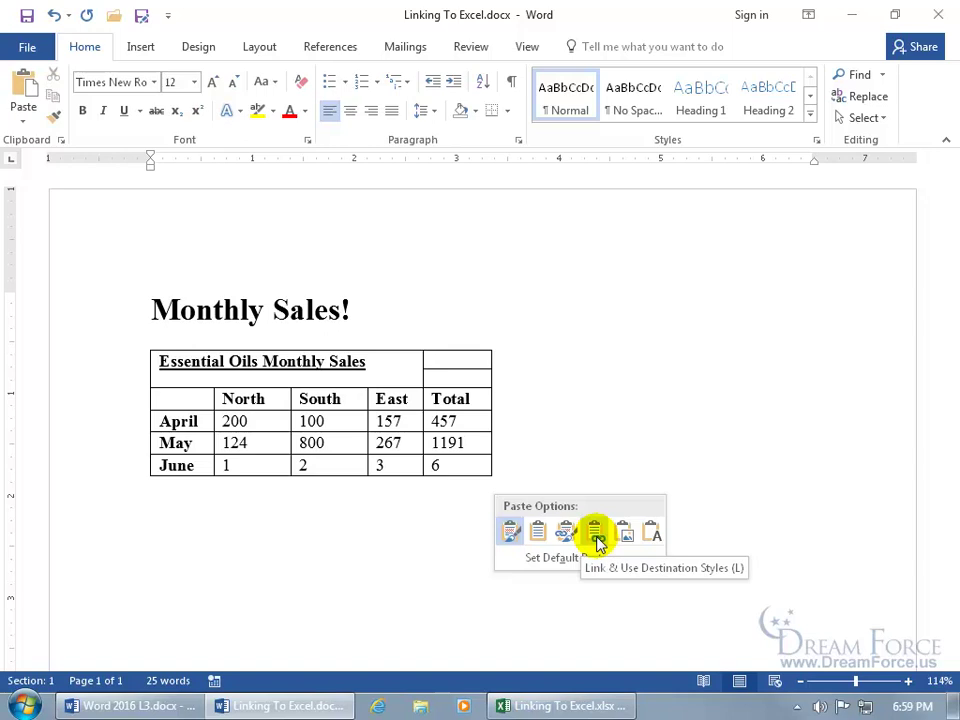
left_click(596, 537)
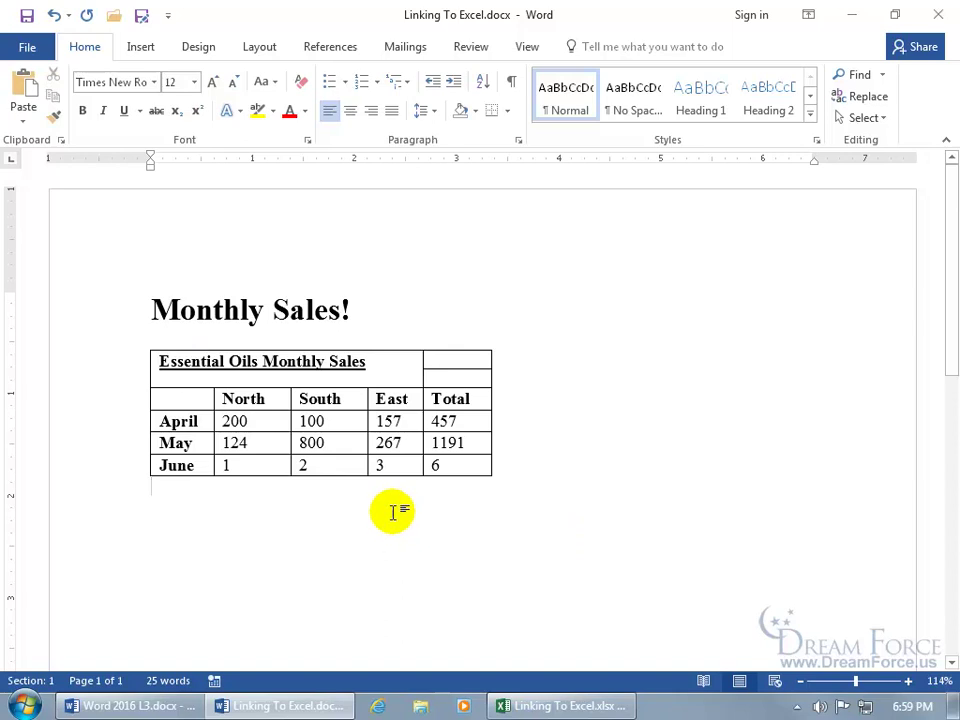
Step: Open the linked table's source workbook in Excel via Linked Worksheet Object > Open Link
right_click(306, 462)
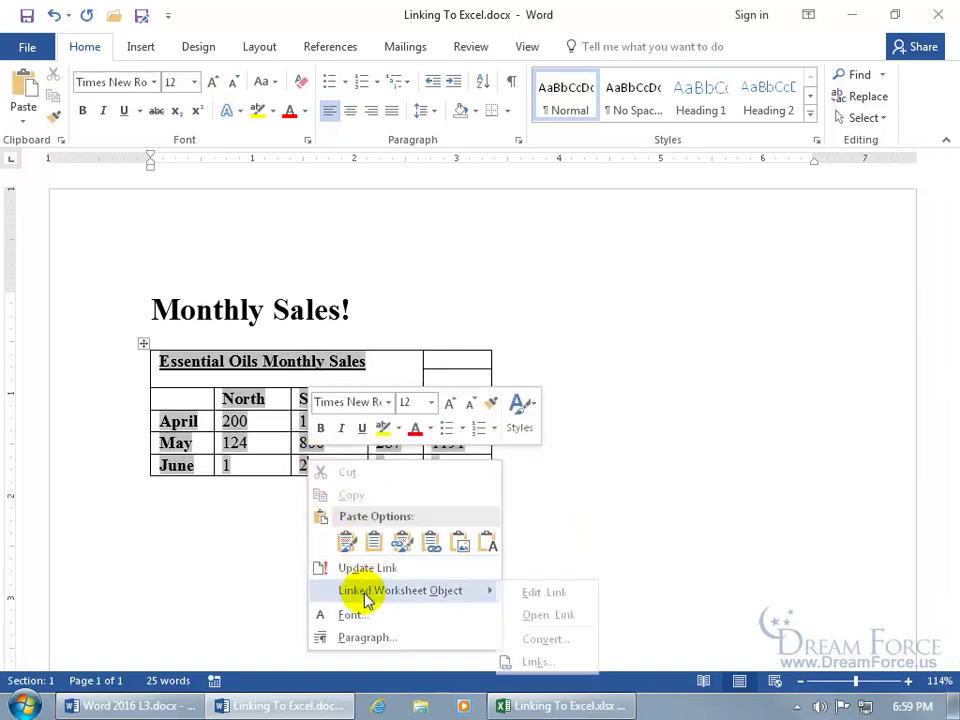
mouse_move(400, 590)
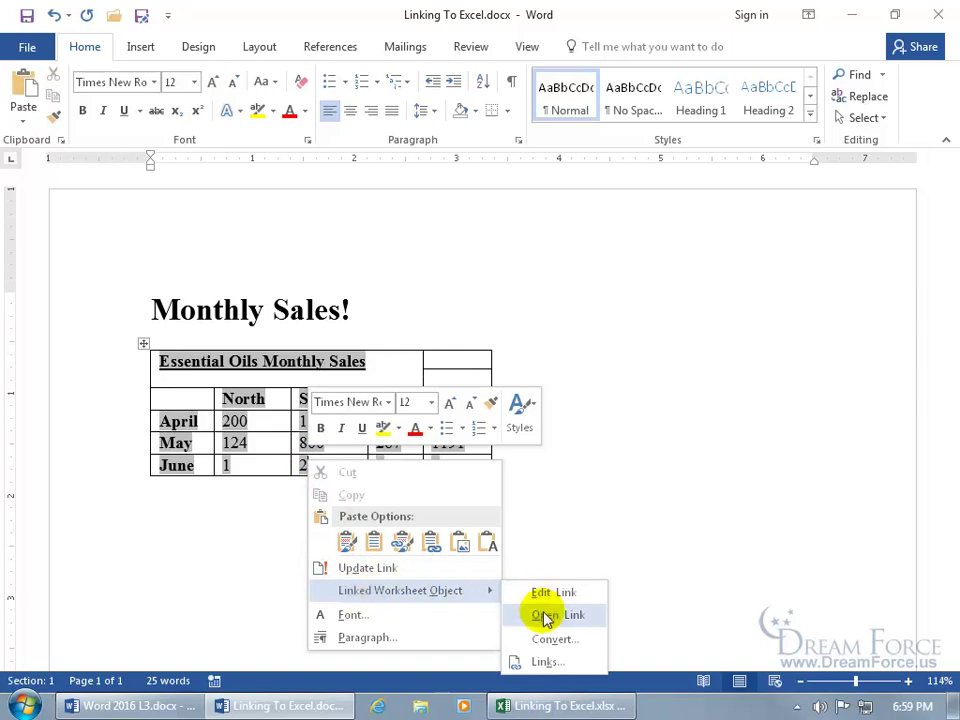
left_click(546, 592)
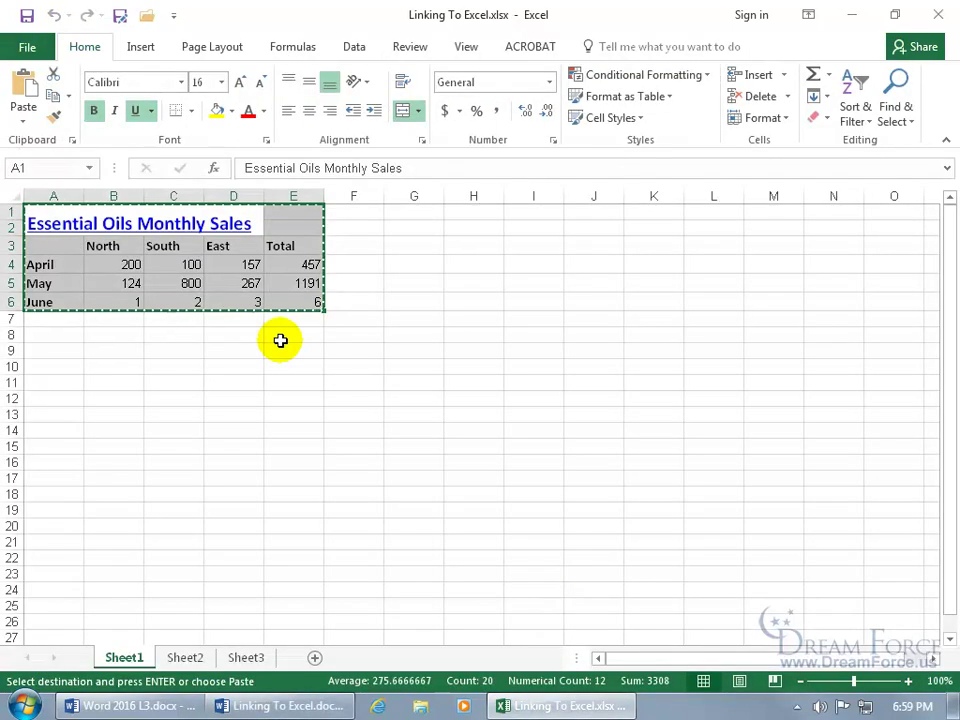
left_click(186, 301)
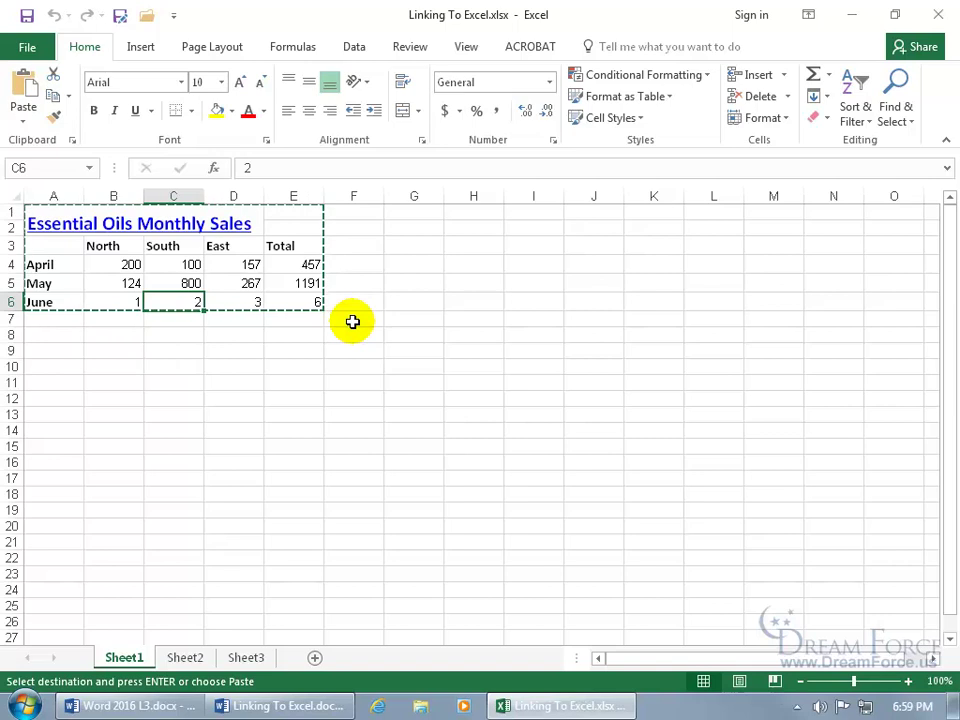
key("Escape")
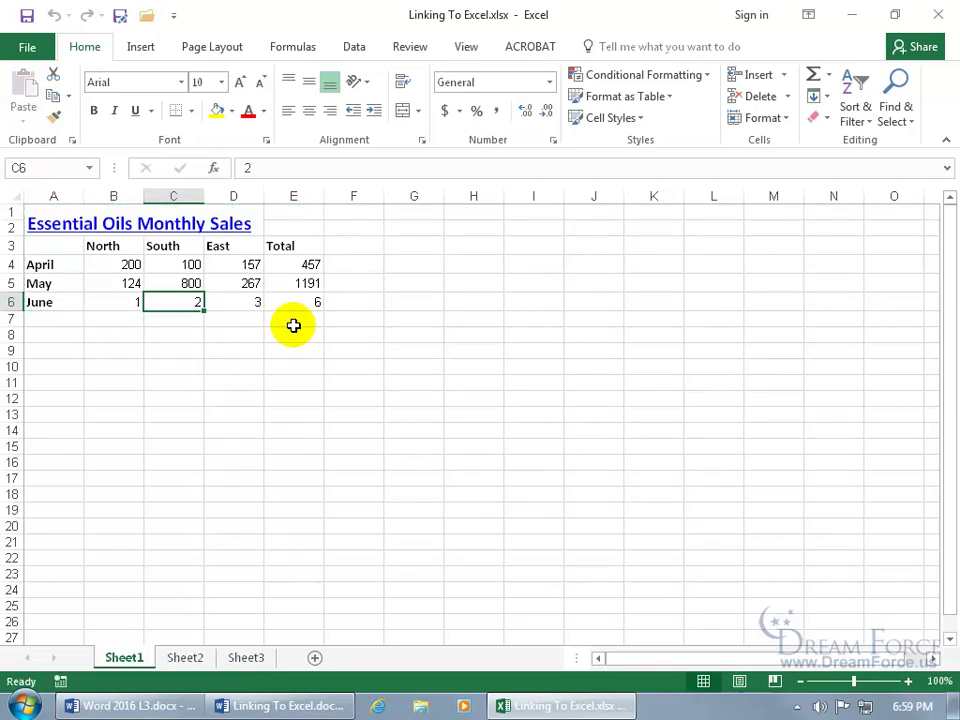
Step: Clear June's North, South and East values in cells B6, C6 and D6
left_click(133, 302)
key("Delete")
left_click(178, 302)
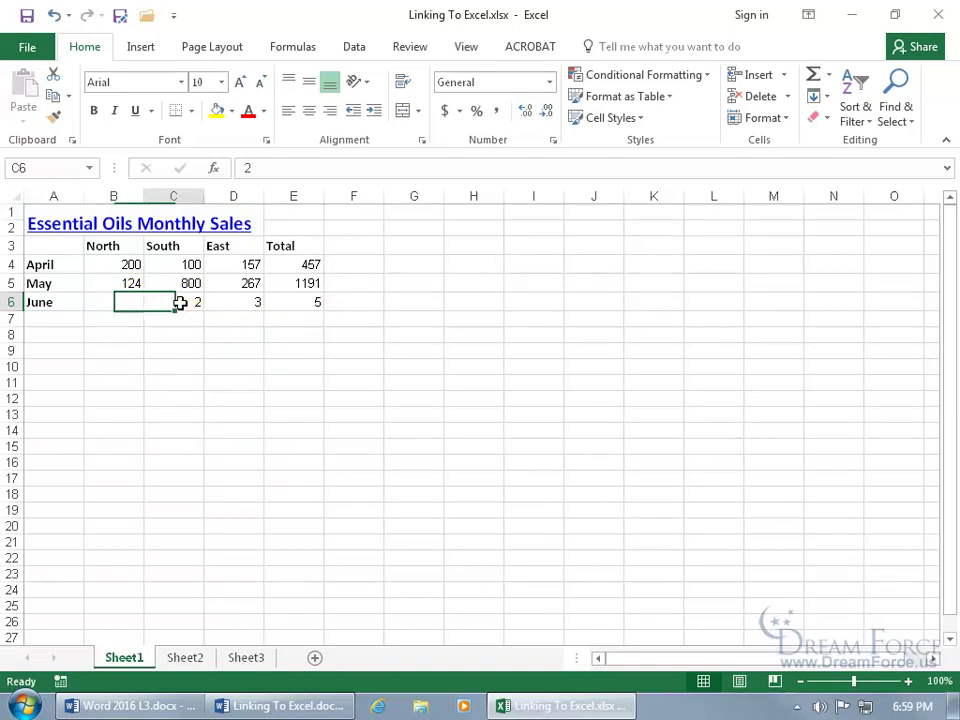
key("Delete")
left_click(243, 302)
key("Delete")
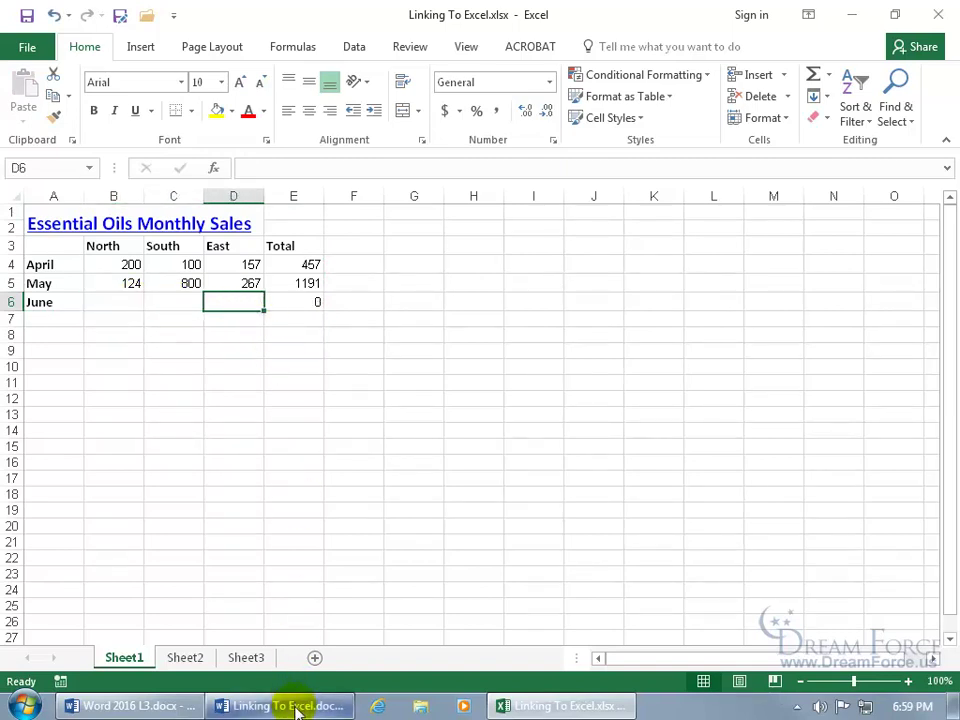
Step: Enter 125 in the Word table's June North cell, then check Excel's June row stays blank
left_click(295, 707)
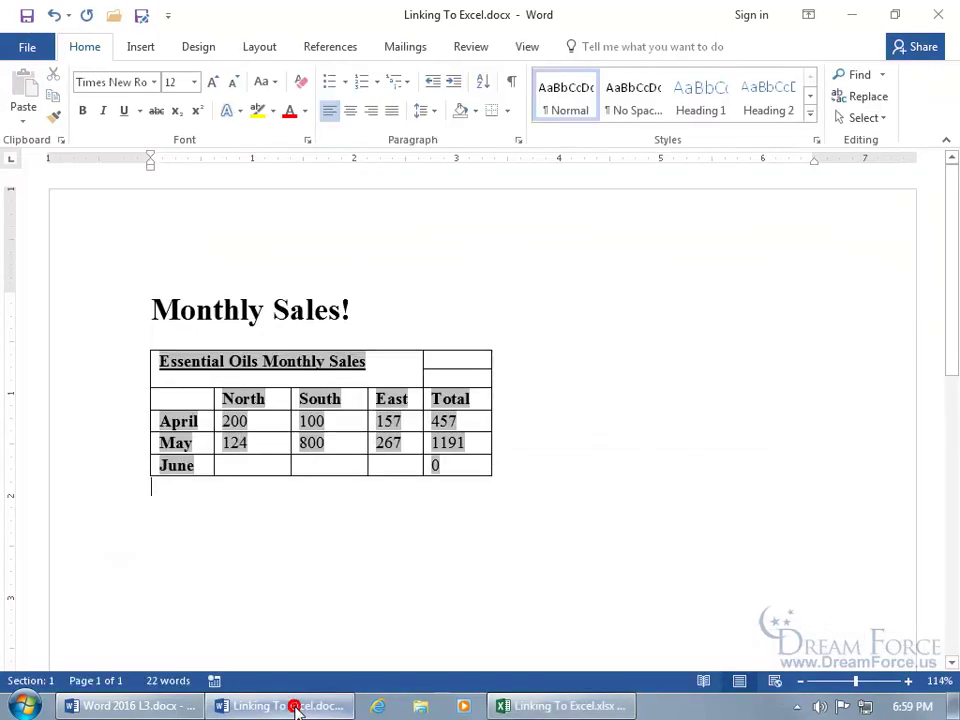
left_click(260, 465)
type("1")
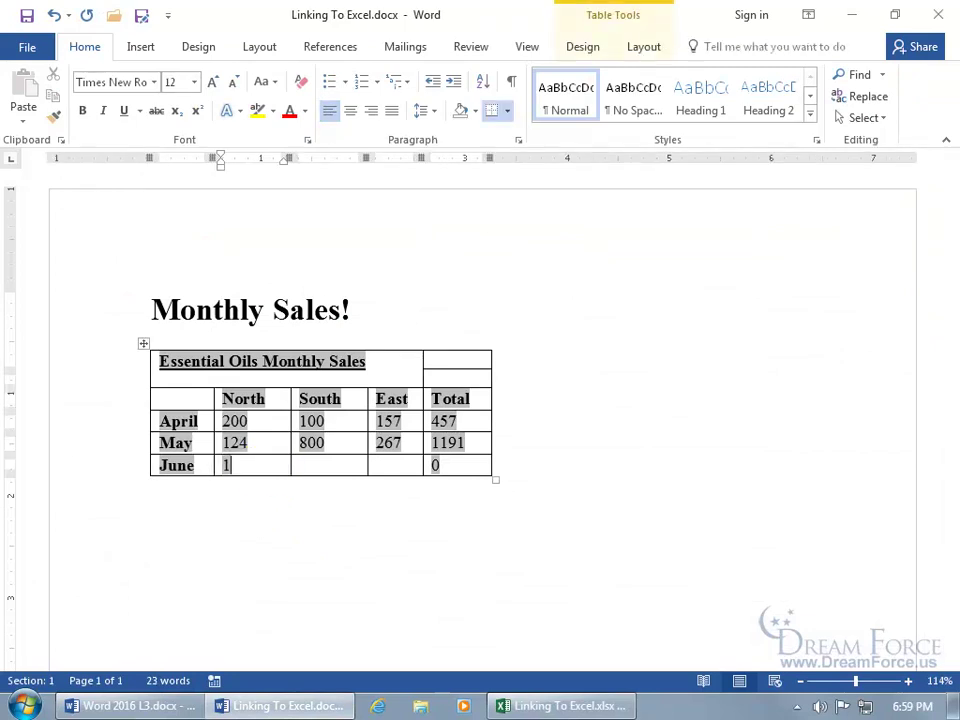
type("25")
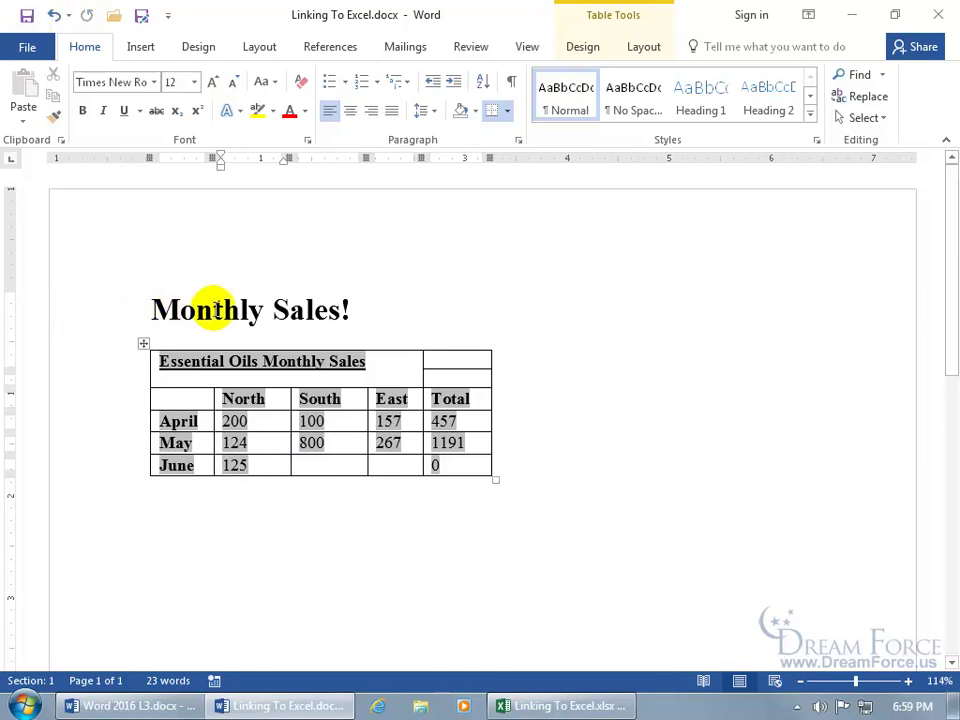
left_click(597, 706)
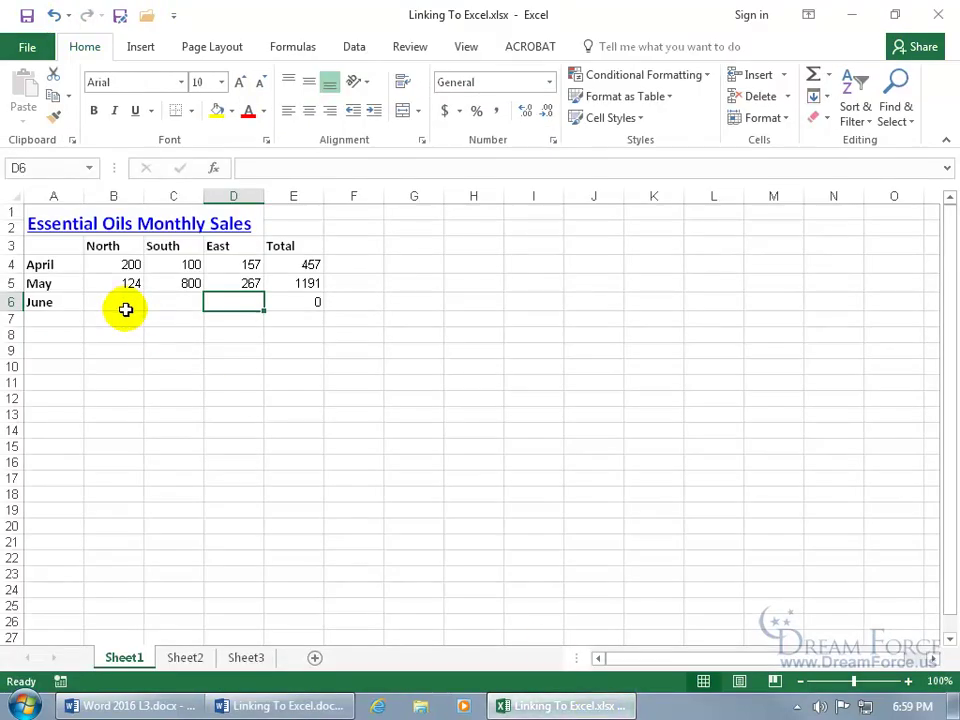
left_click(282, 706)
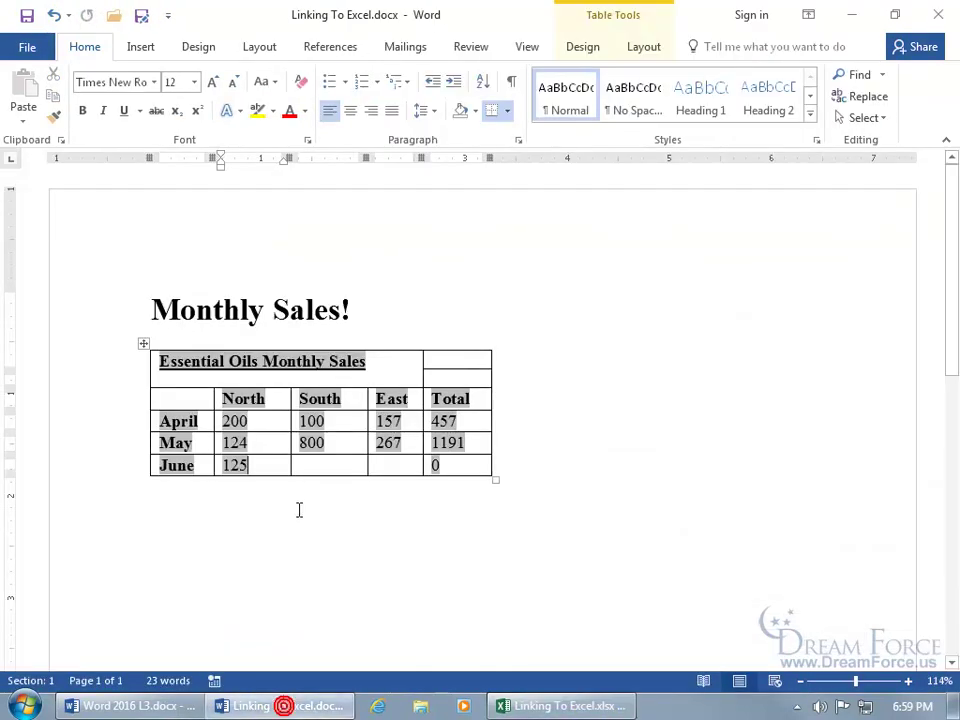
Step: Update the linked table from Excel, removing the 125, then drag its corner to enlarge it
right_click(236, 465)
left_click(280, 569)
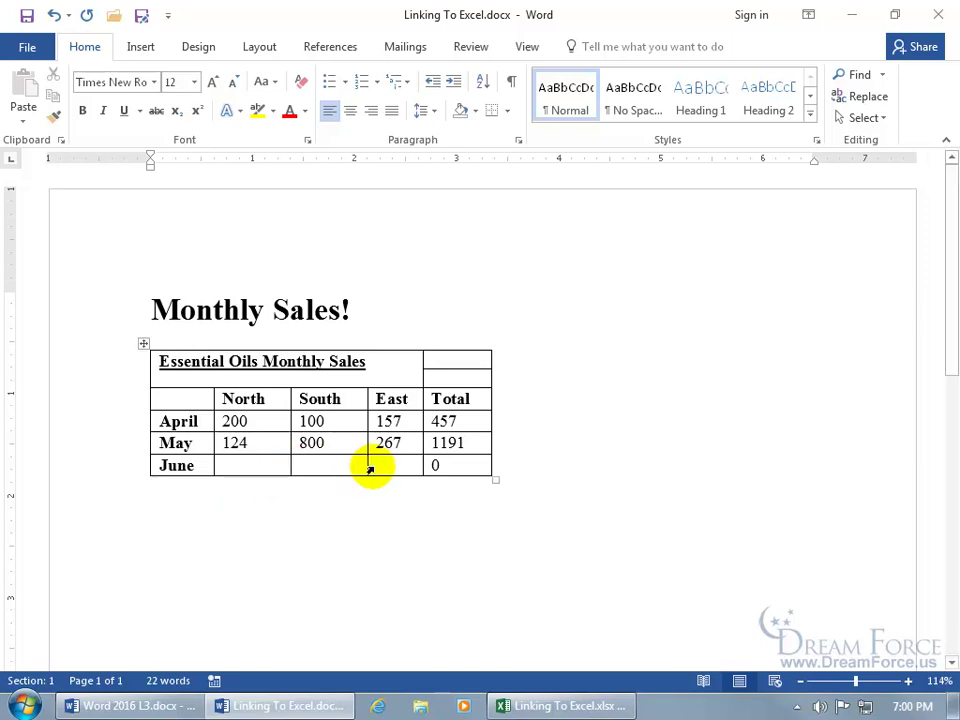
left_click(455, 467)
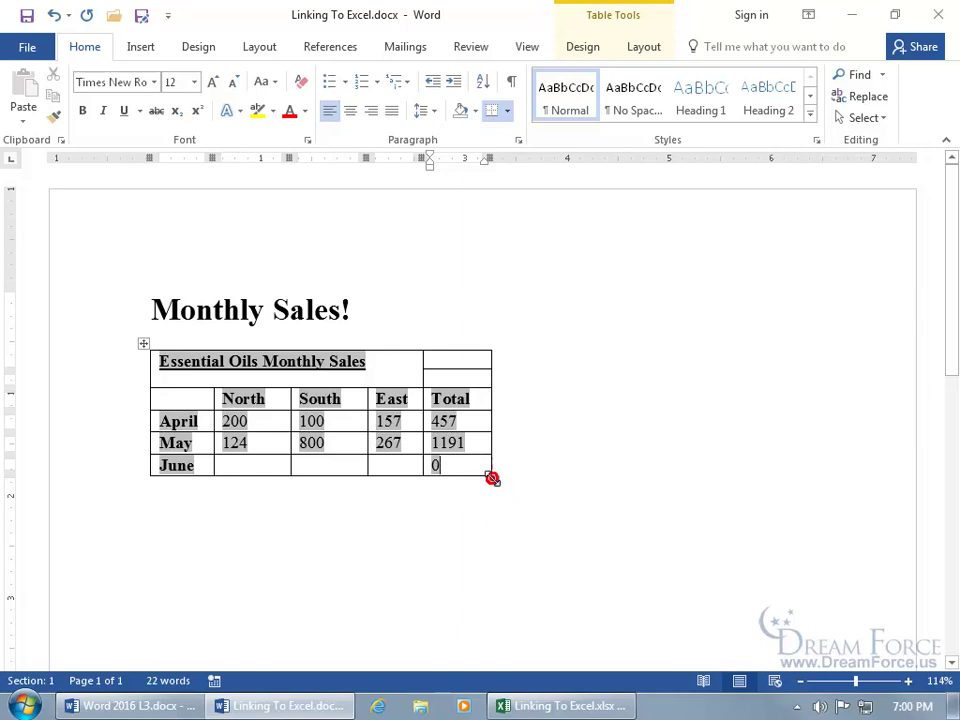
left_click_drag(491, 478, 578, 512)
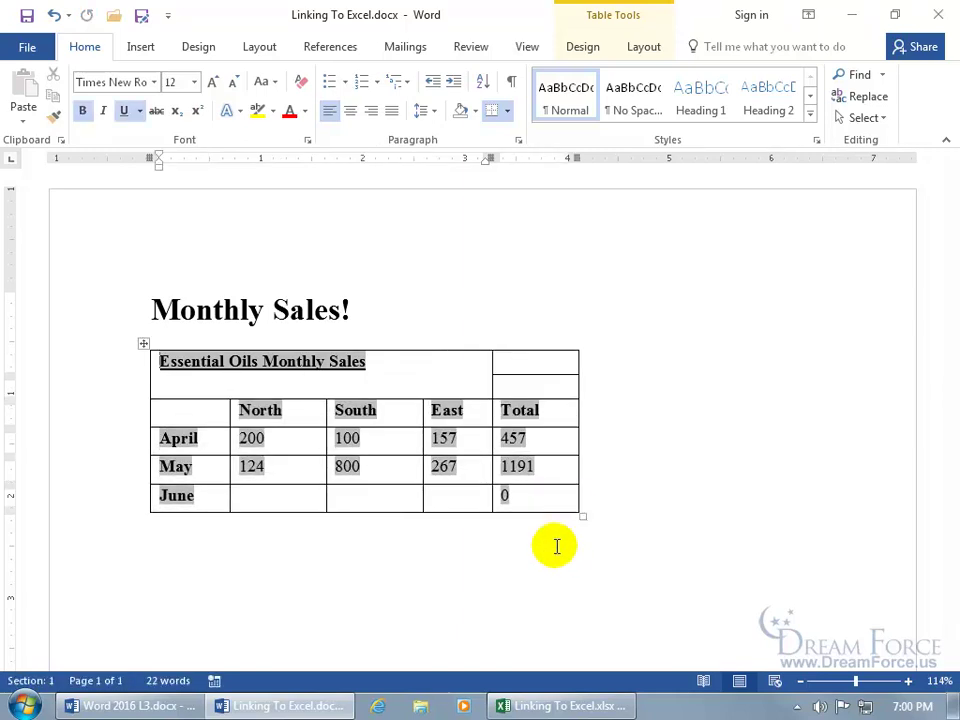
Step: Delete the entire Essential Oils sales table via its move handle's Delete Table option
left_click(143, 344)
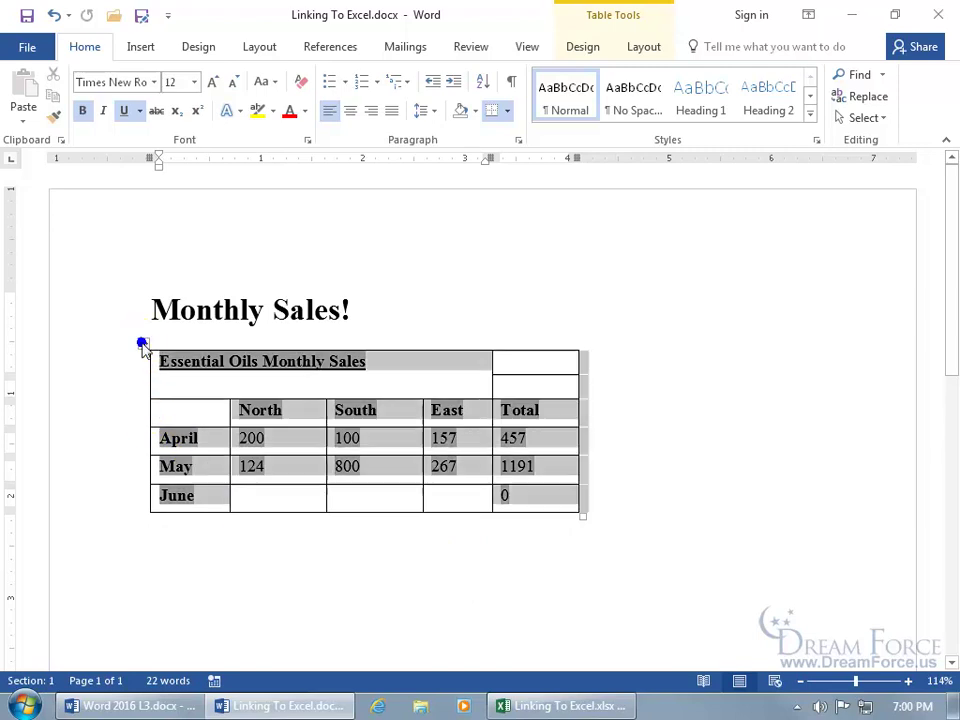
right_click(143, 344)
left_click(165, 450)
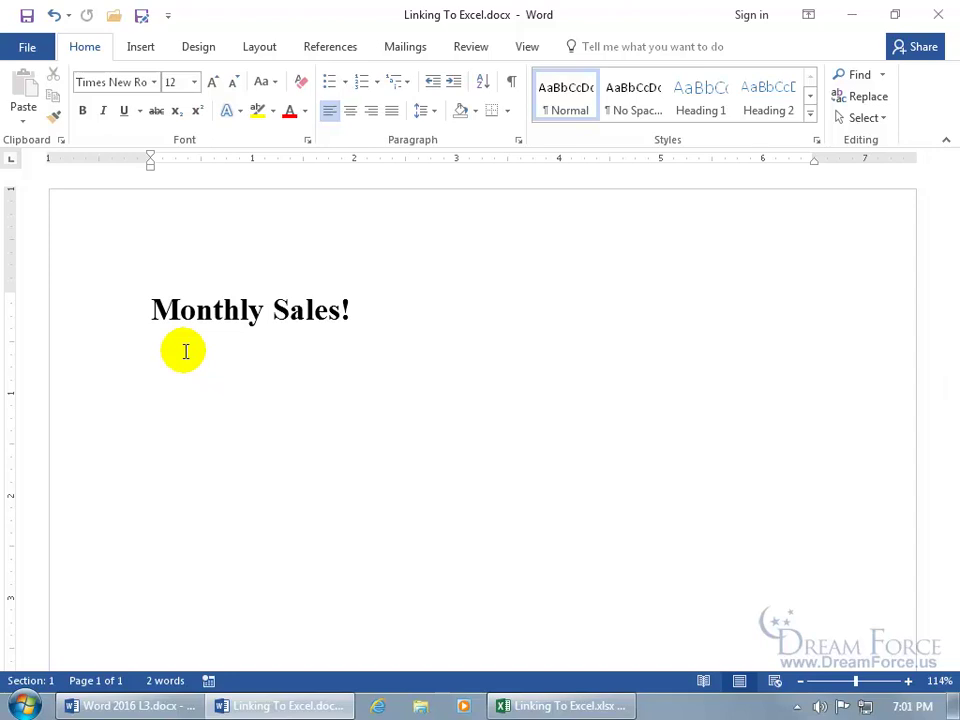
left_click(141, 47)
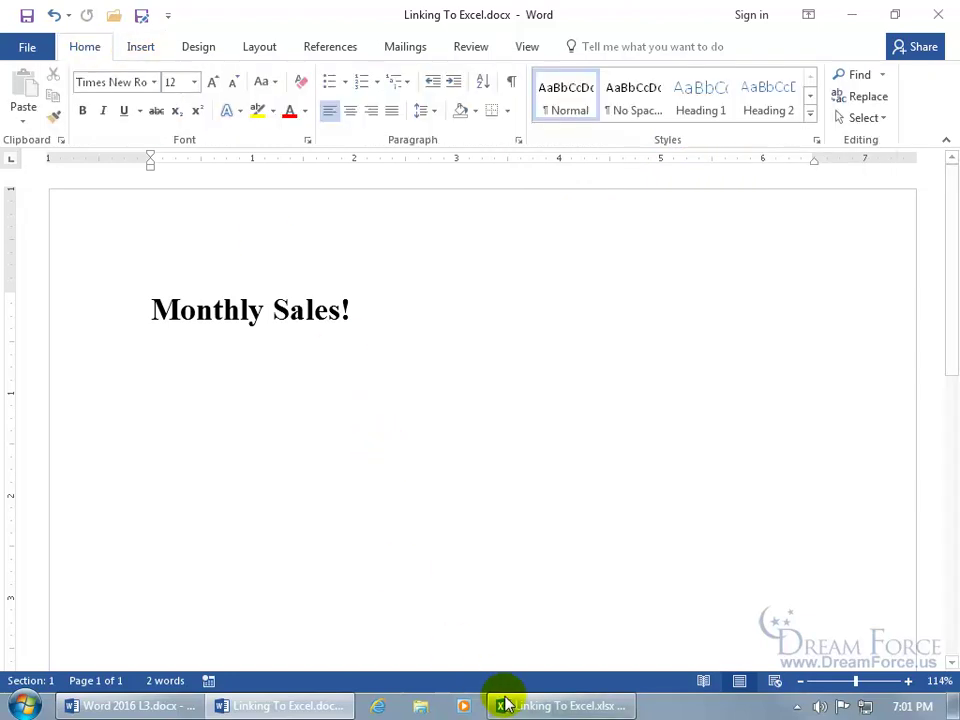
Step: Copy the sales range A1:E6 in Excel and switch back to Word
left_click(540, 706)
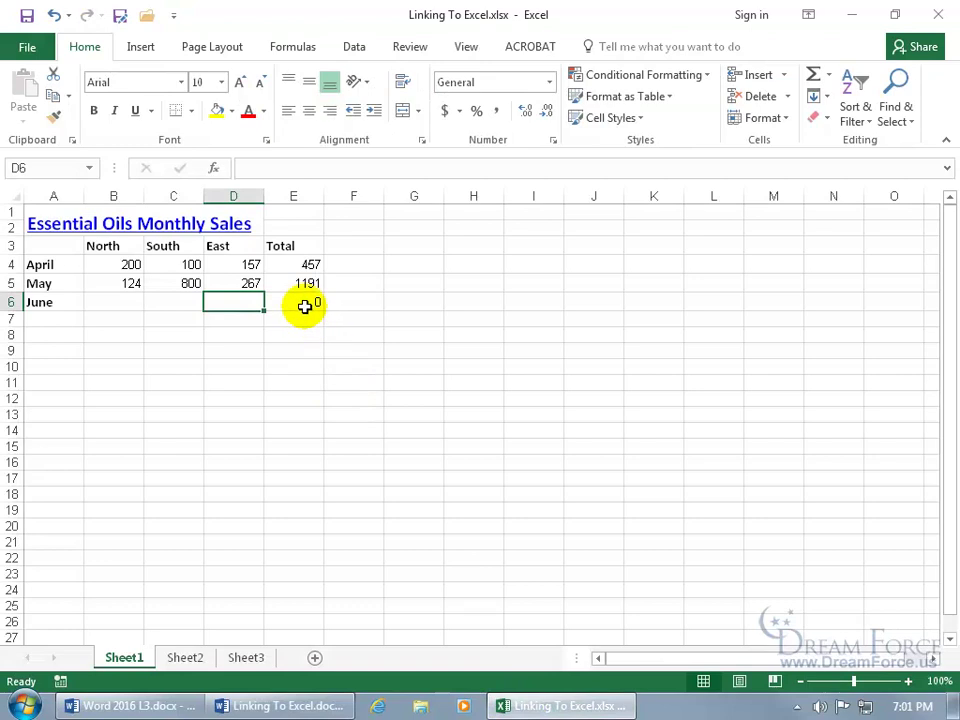
left_click_drag(304, 303, 33, 222)
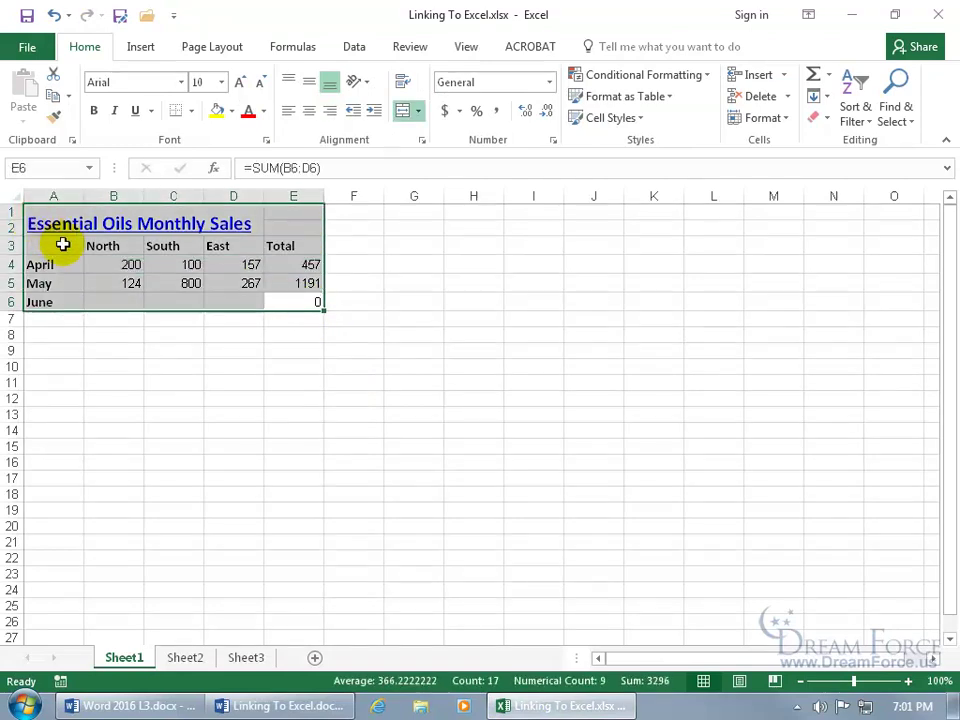
key("ctrl+c")
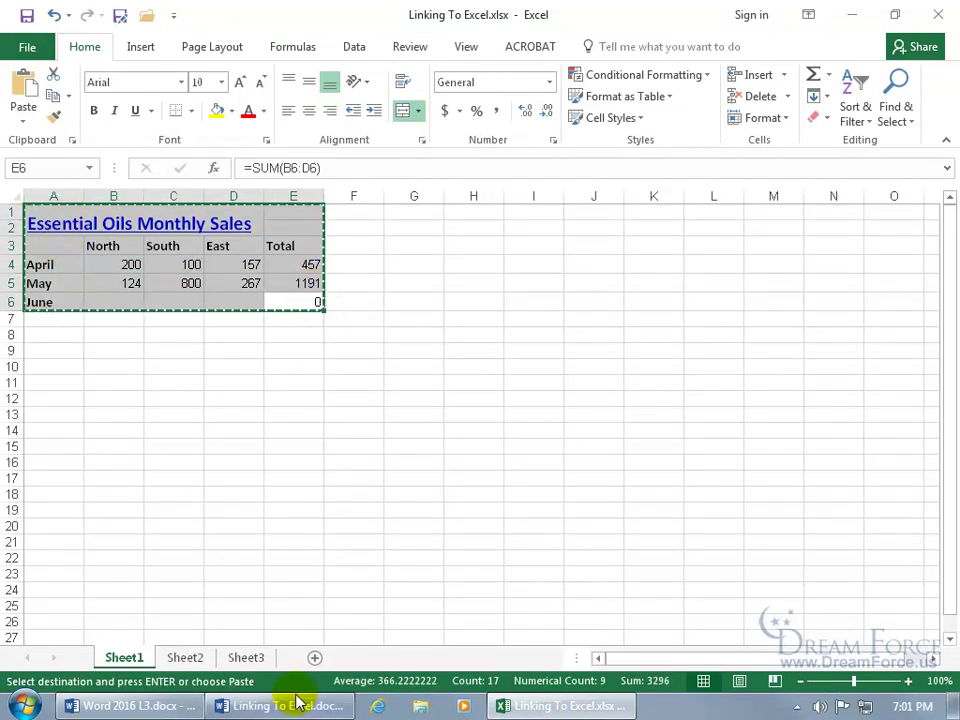
left_click(293, 705)
Step: Paste-link the range below the heading as a Microsoft Excel Worksheet Object via Paste Special
left_click(300, 462)
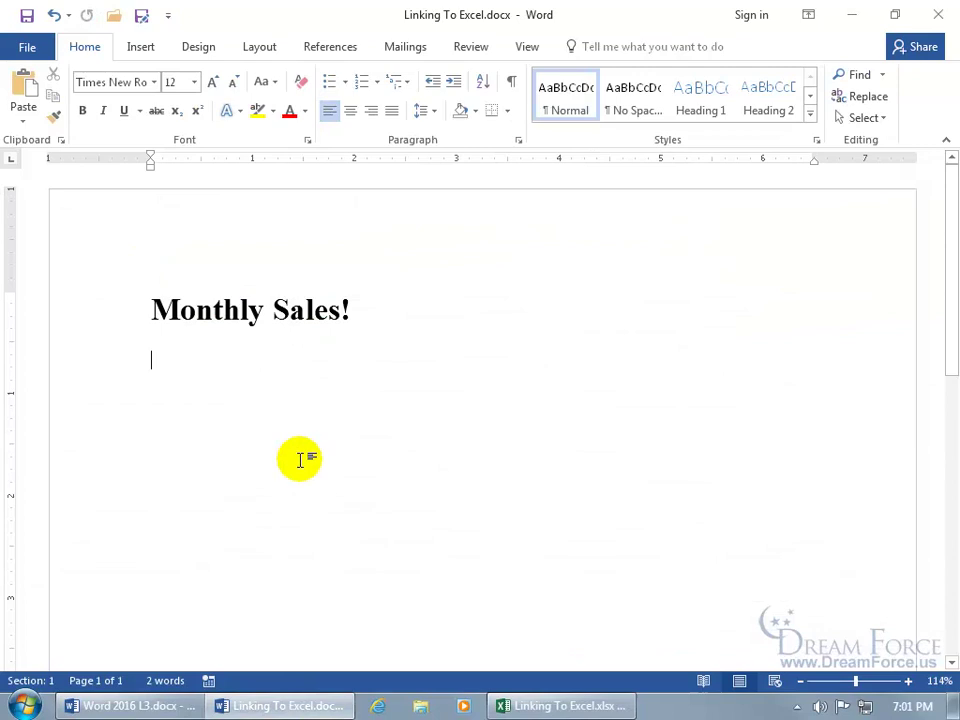
left_click(24, 120)
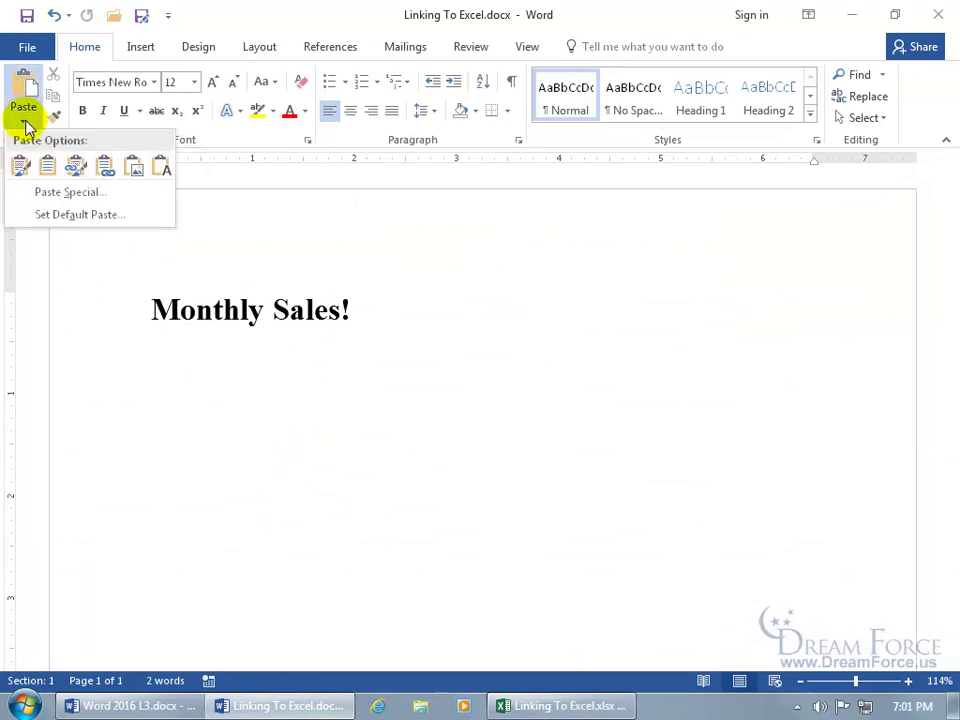
left_click(45, 199)
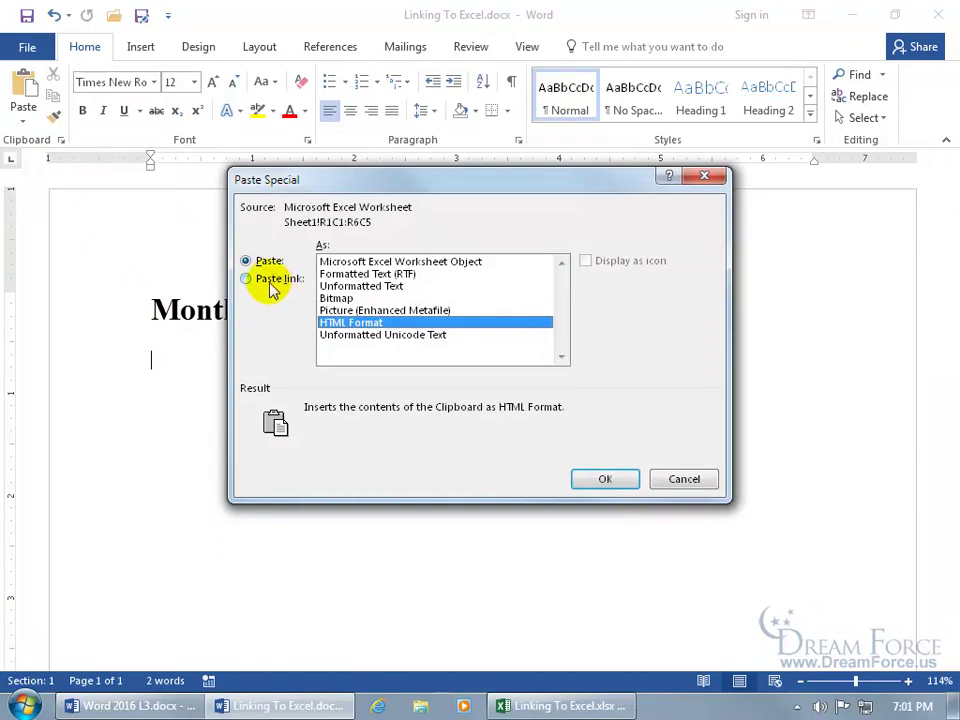
left_click(247, 280)
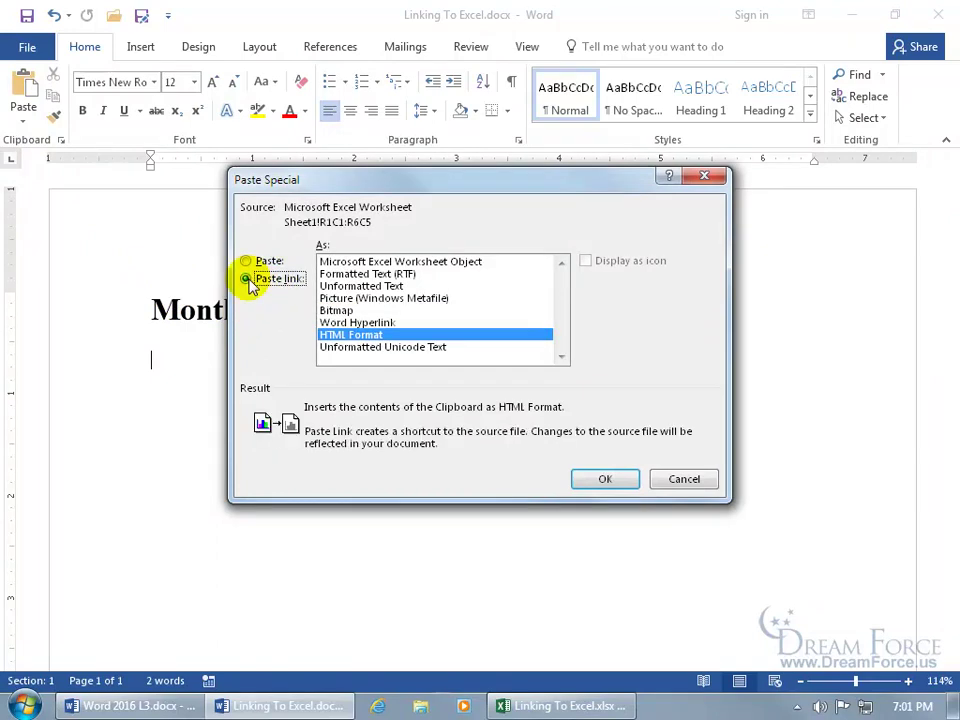
left_click(337, 266)
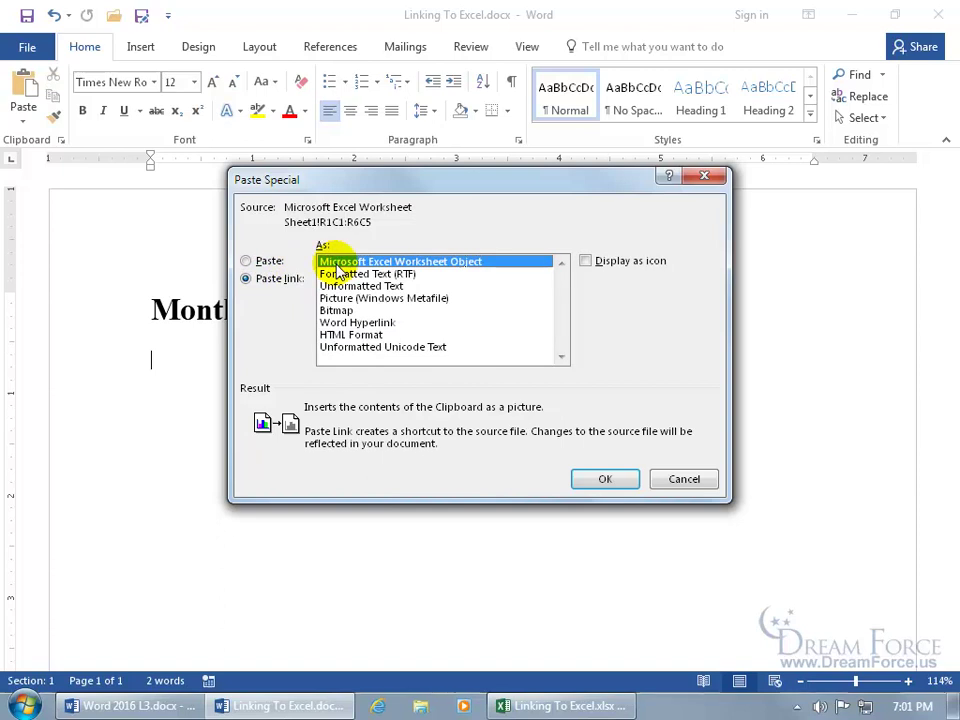
left_click(604, 481)
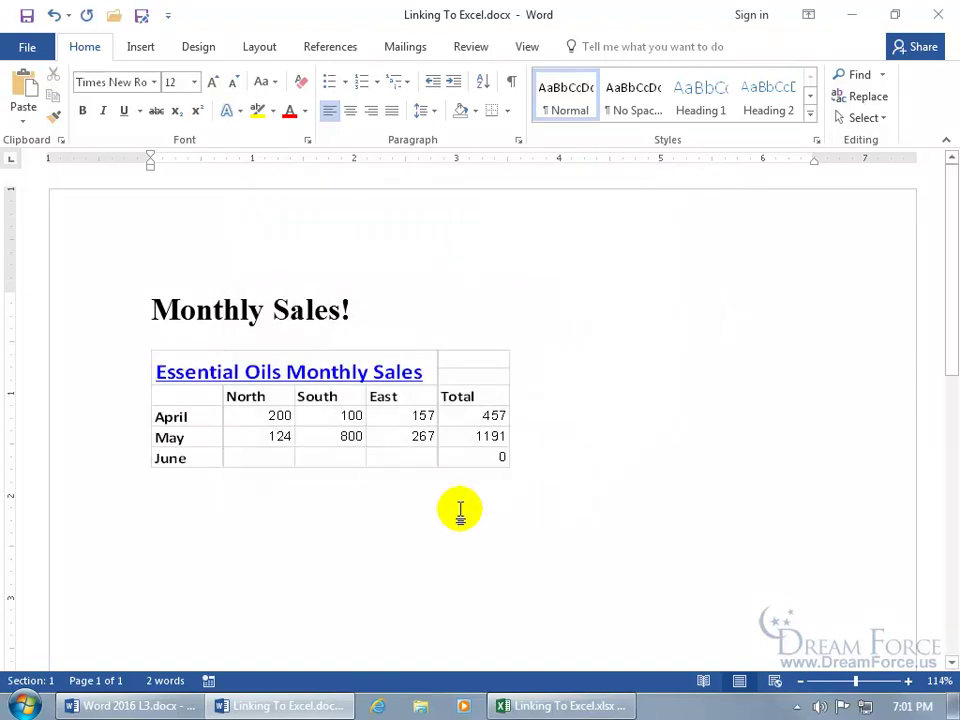
Step: Select the pasted linked worksheet object and delete it
left_click(463, 457)
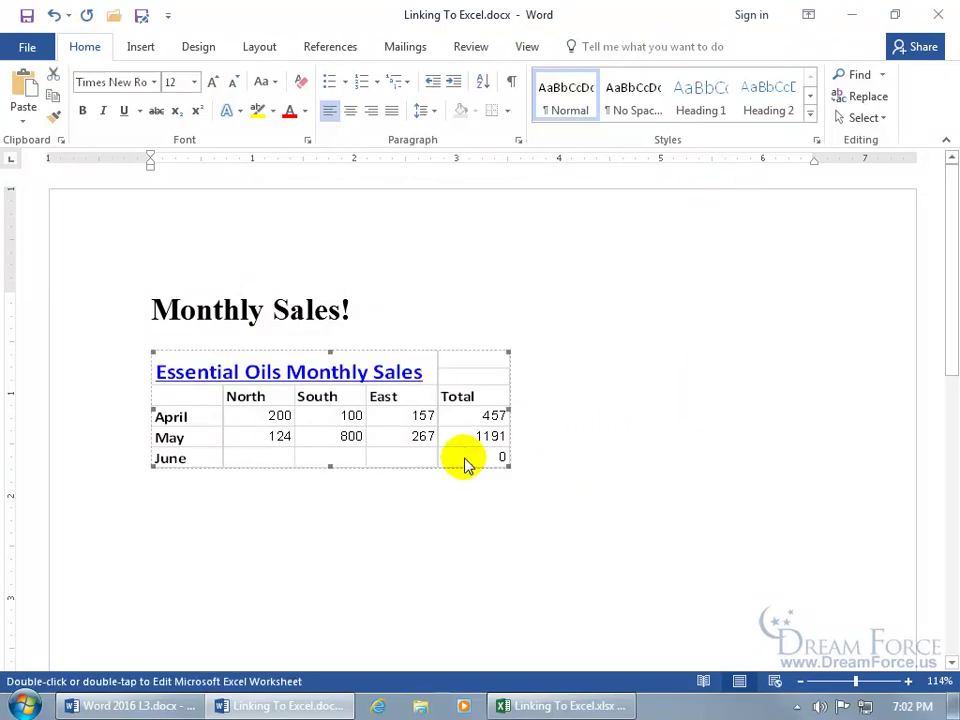
right_click(464, 460)
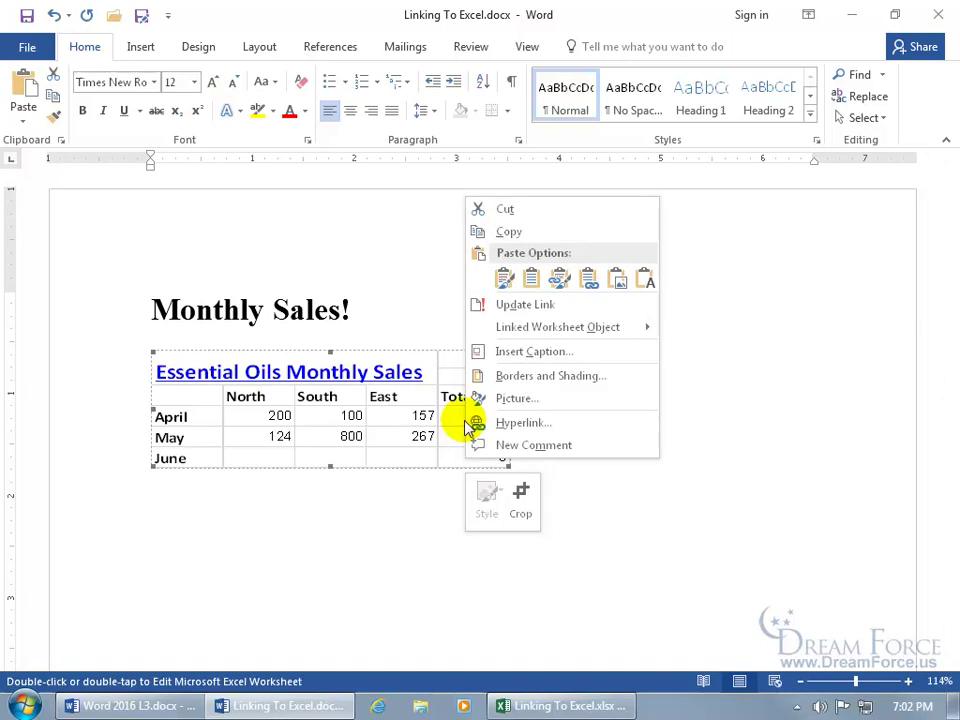
mouse_move(558, 327)
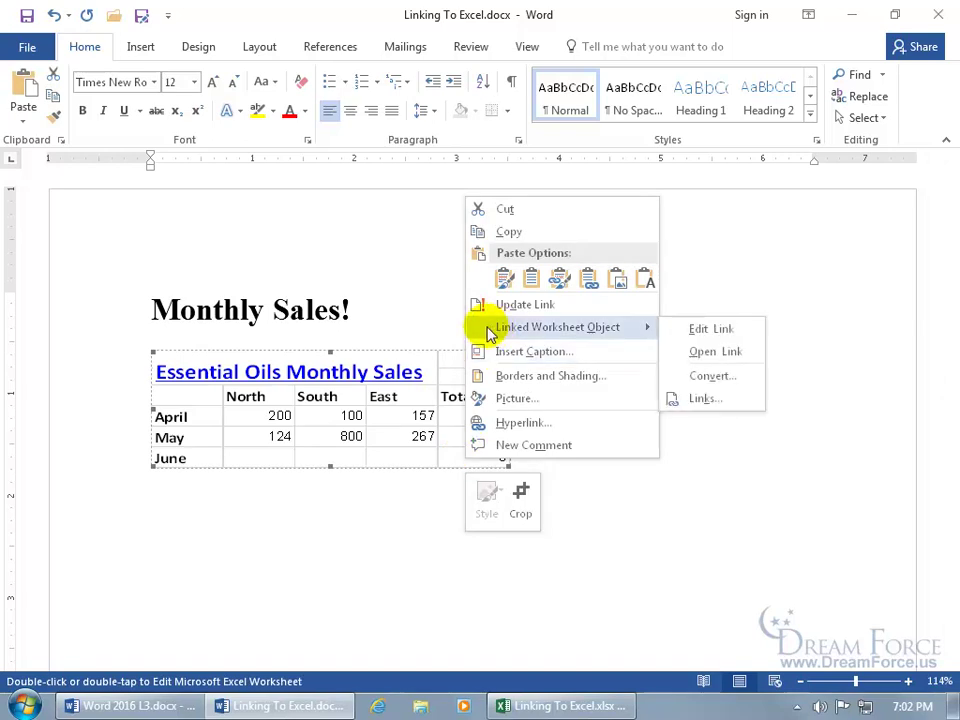
key("Escape")
key("Delete")
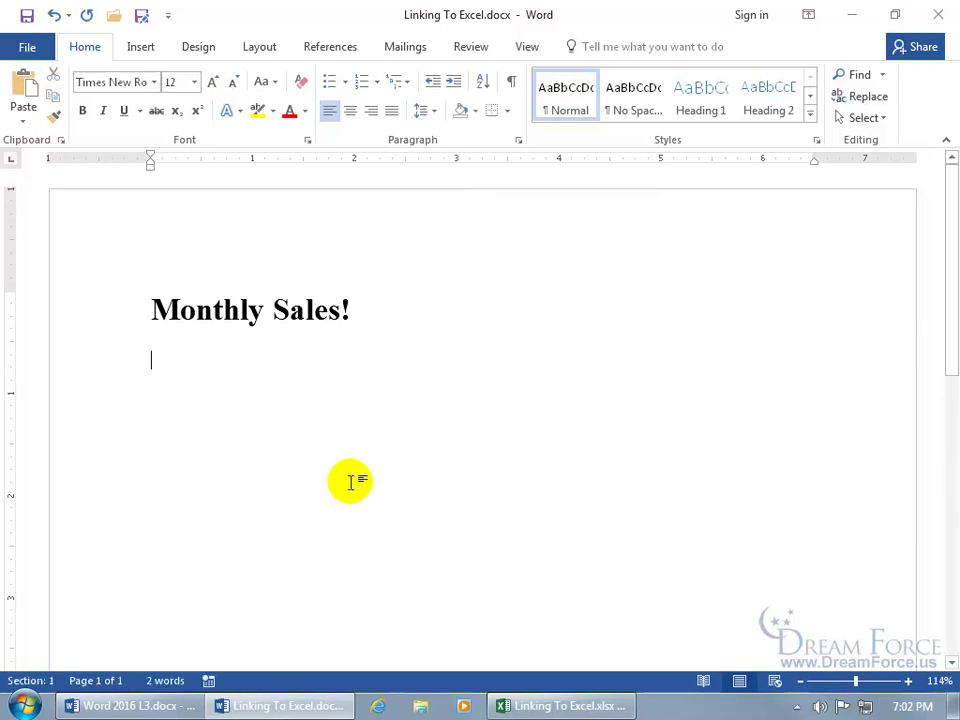
Step: Paste Special as a linked Microsoft Excel Worksheet Object with Display as icon ticked
left_click(24, 120)
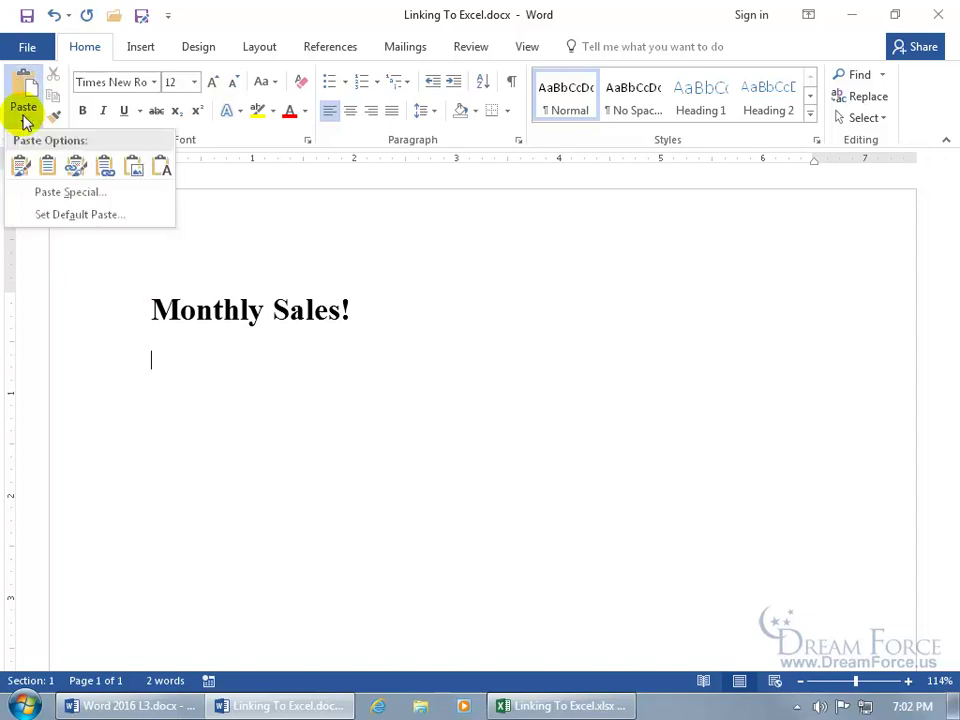
left_click(45, 191)
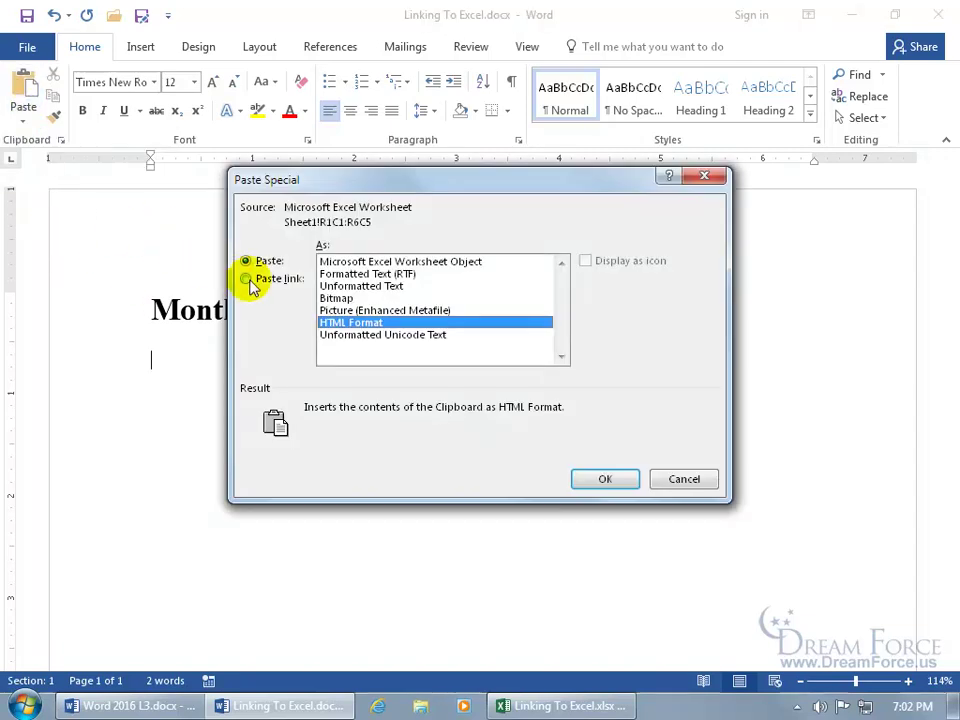
left_click(246, 279)
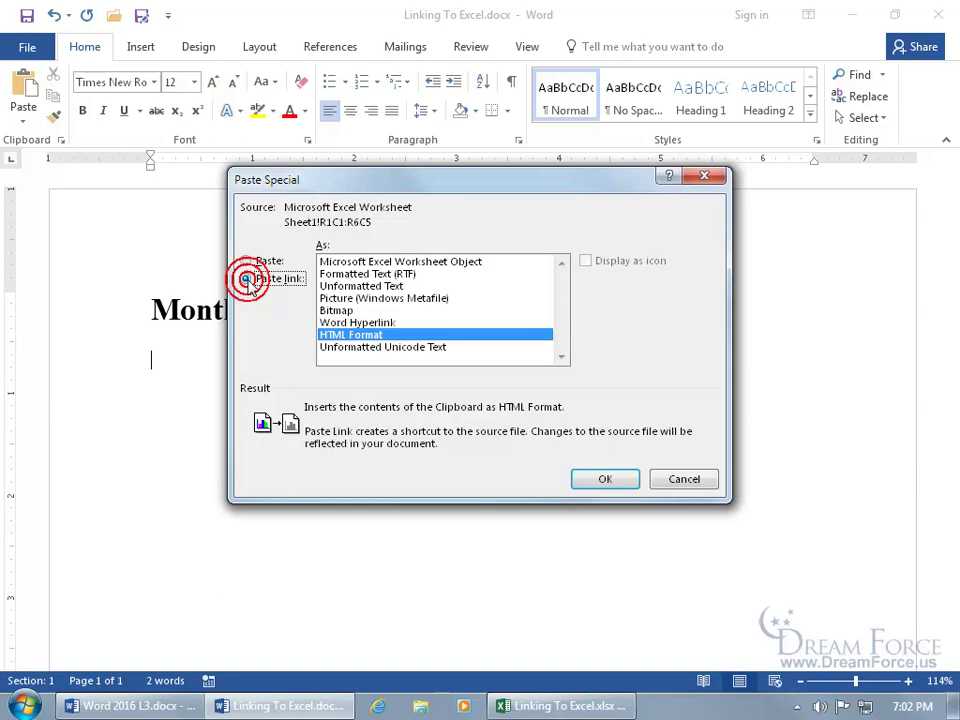
left_click(378, 262)
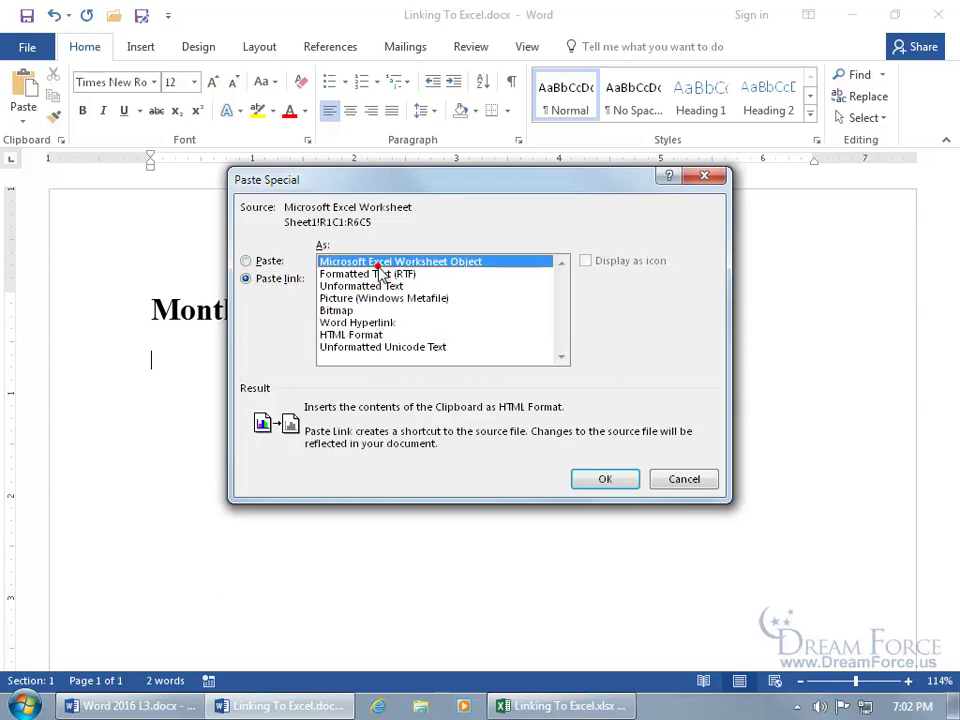
left_click(585, 261)
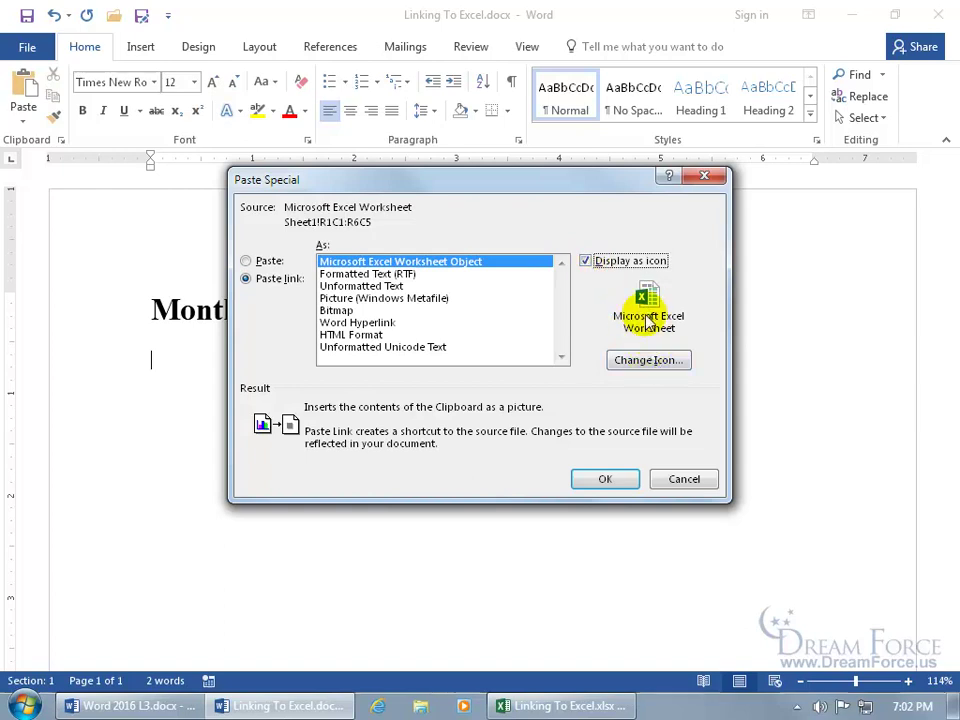
left_click(609, 478)
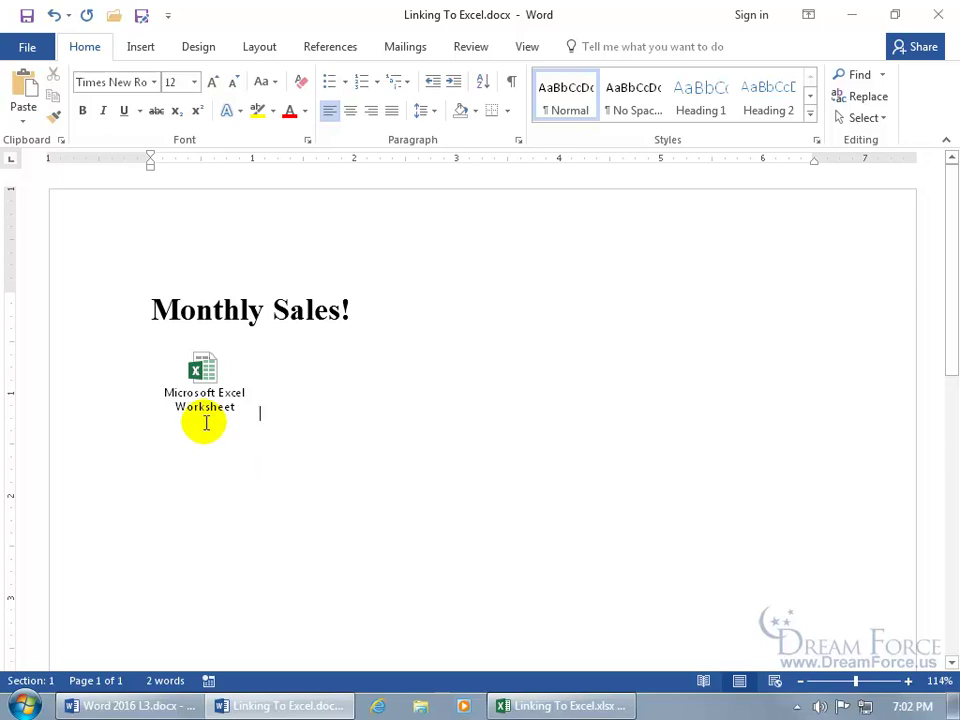
right_click(203, 388)
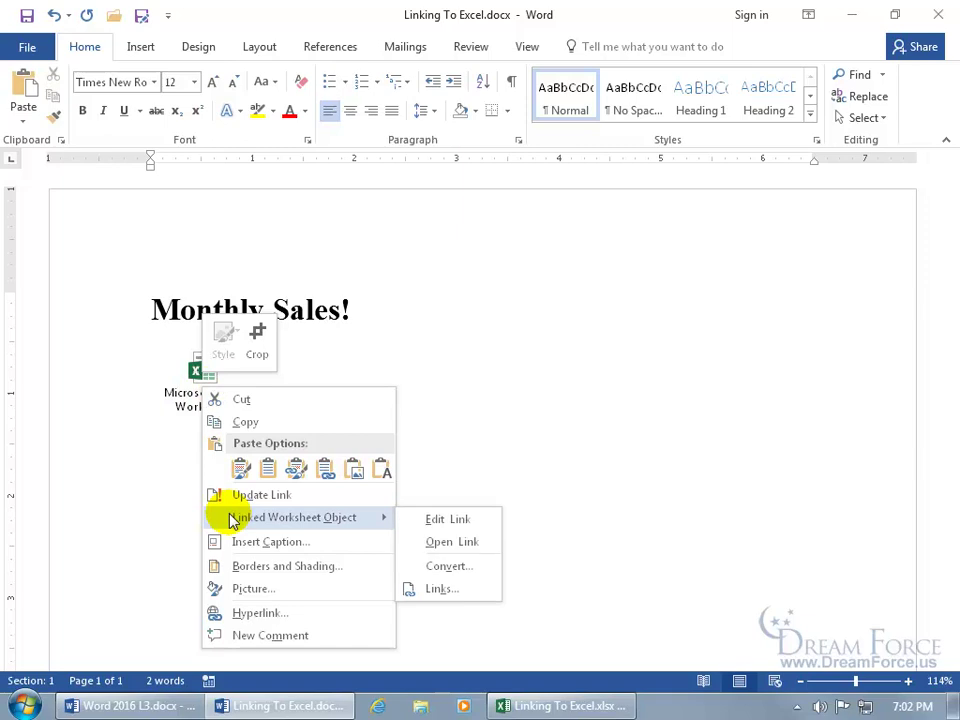
mouse_move(294, 517)
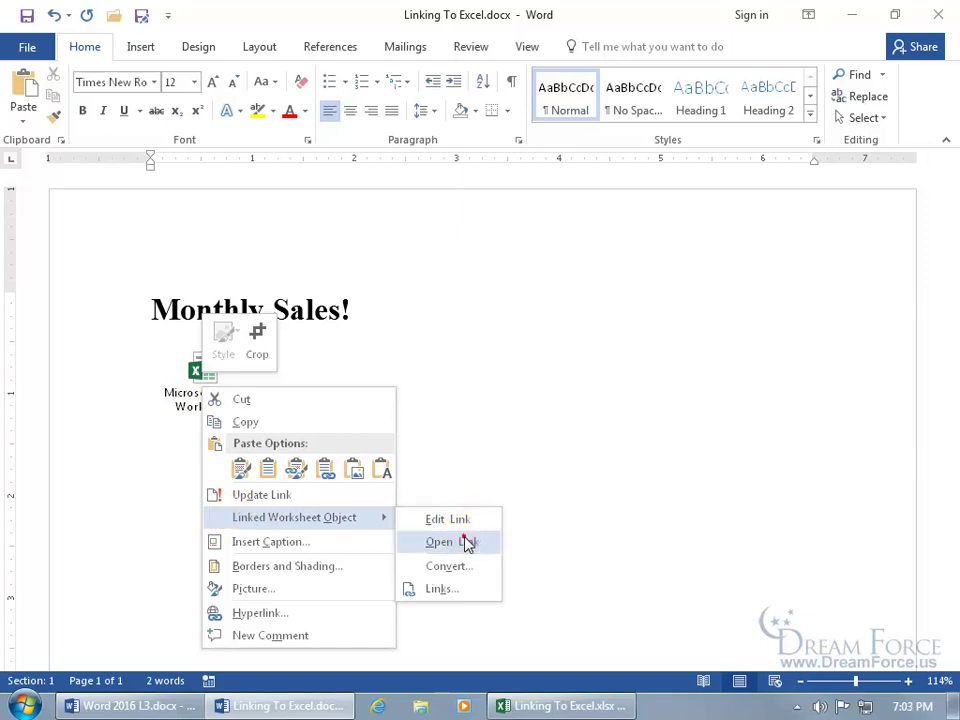
left_click(465, 542)
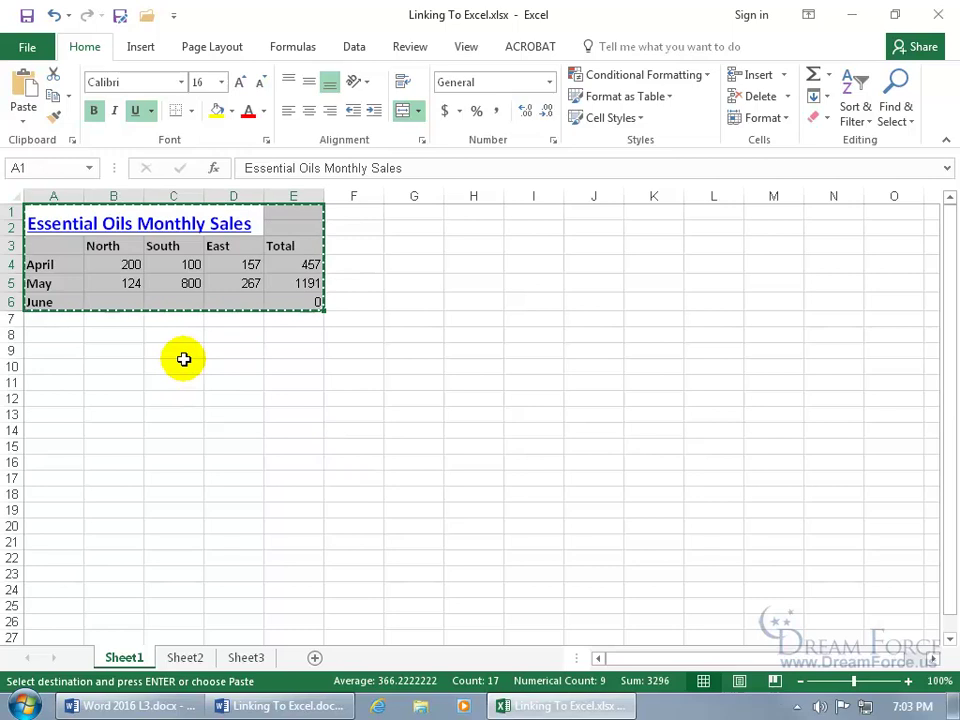
left_click(287, 706)
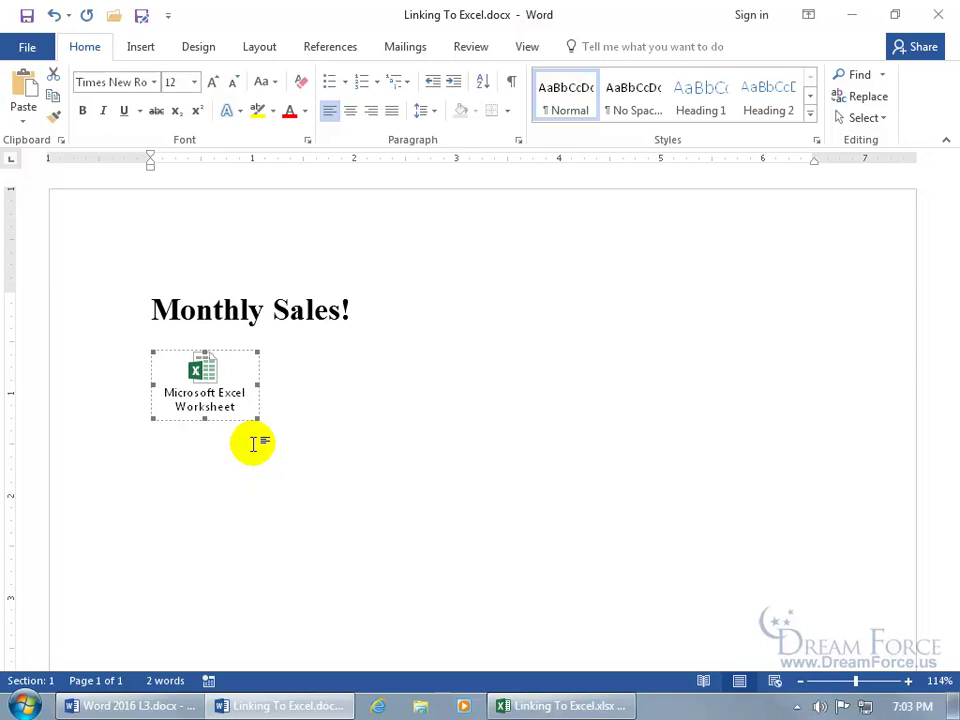
Step: Drag the Excel worksheet icon's corner handle inward to shrink it below the Monthly Sales! heading
left_click_drag(257, 419, 199, 398)
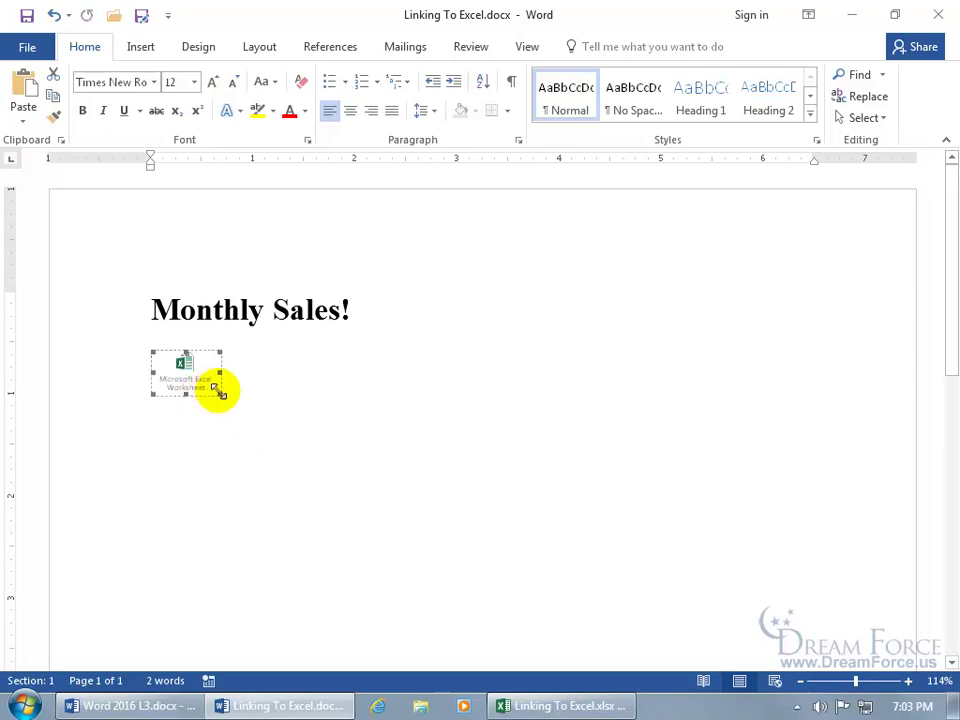
right_click(191, 370)
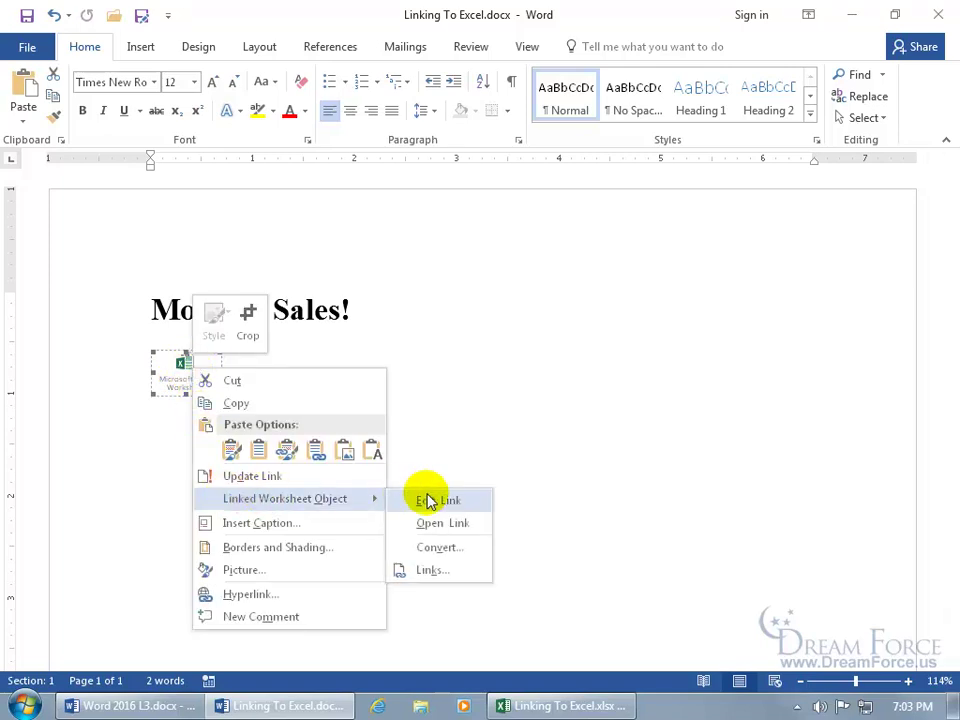
mouse_move(285, 498)
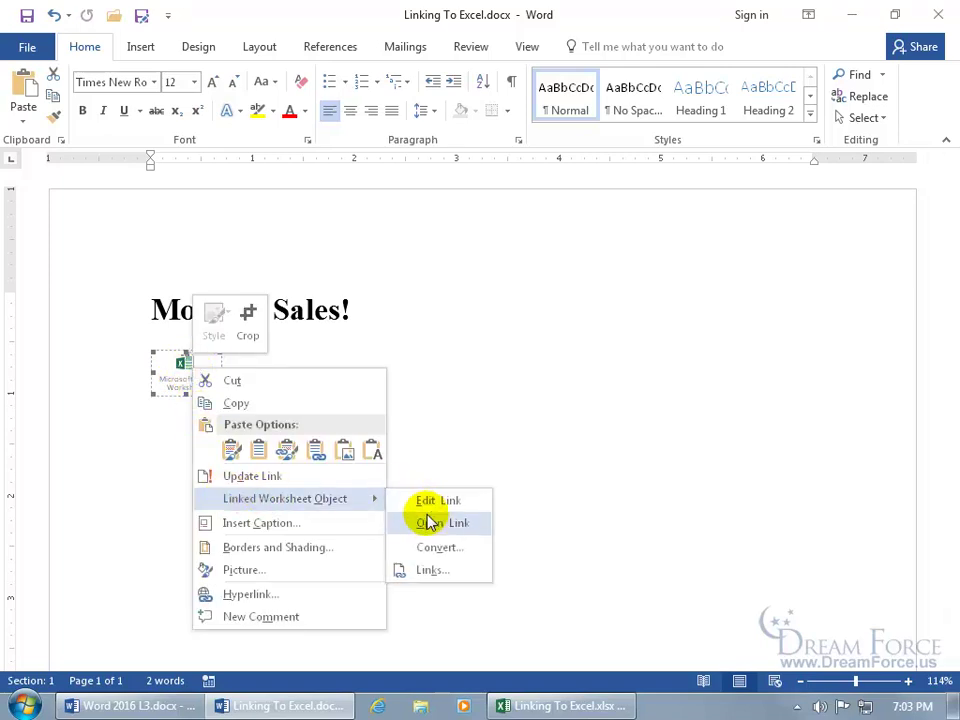
left_click(343, 349)
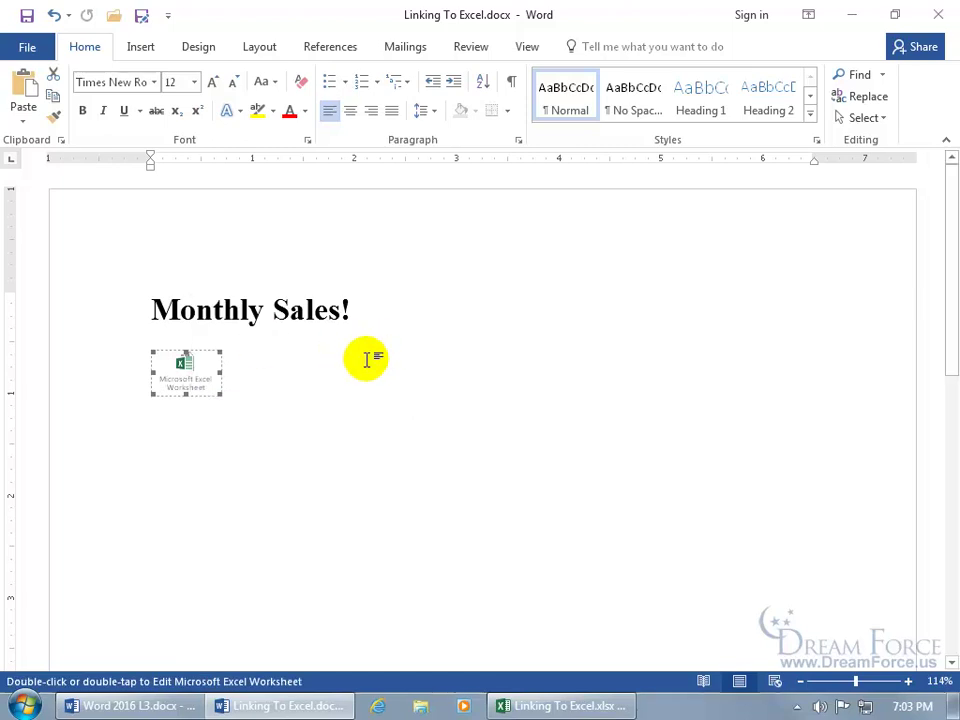